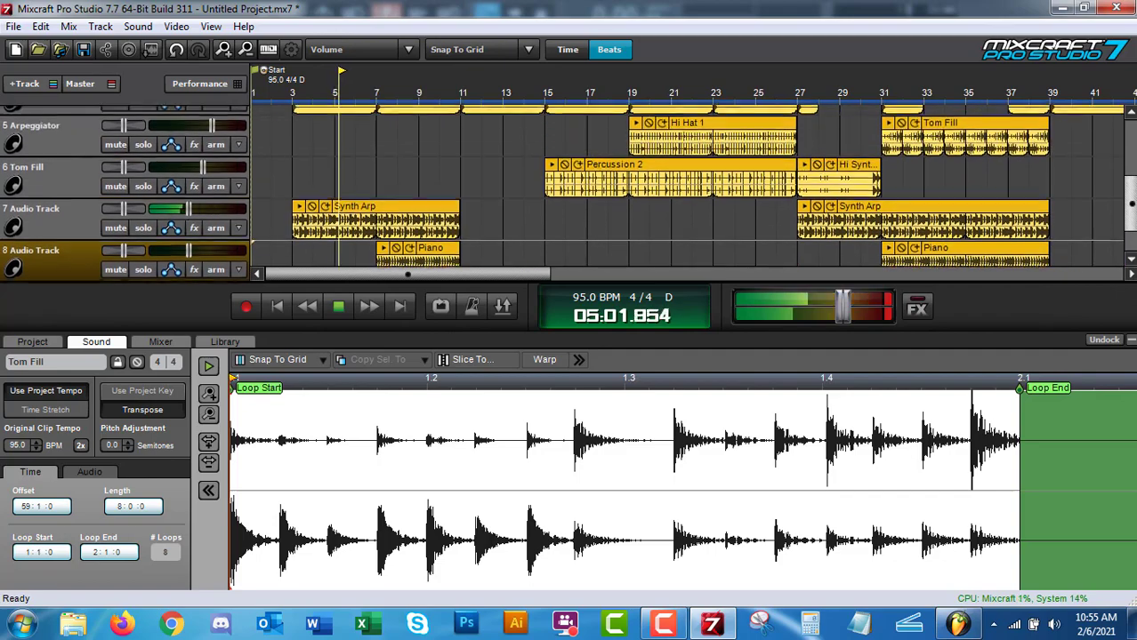
Step: Examine the tracks and clips of the whole arrangement while it plays from its opening bars
scroll(689, 187, "up", 2)
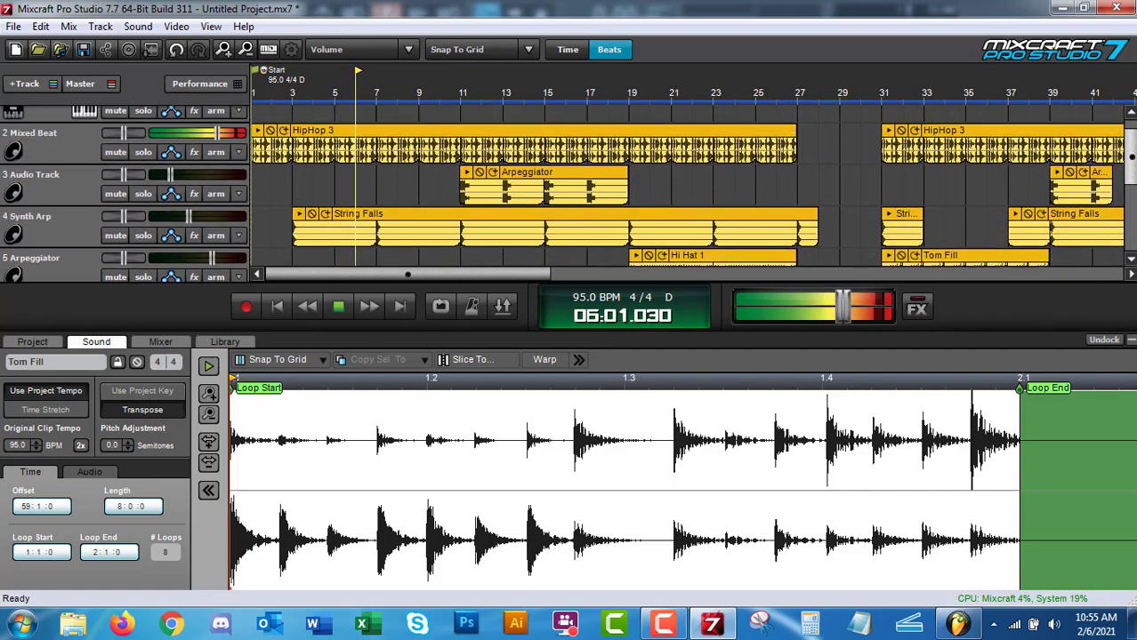
scroll(689, 187, "down", 3)
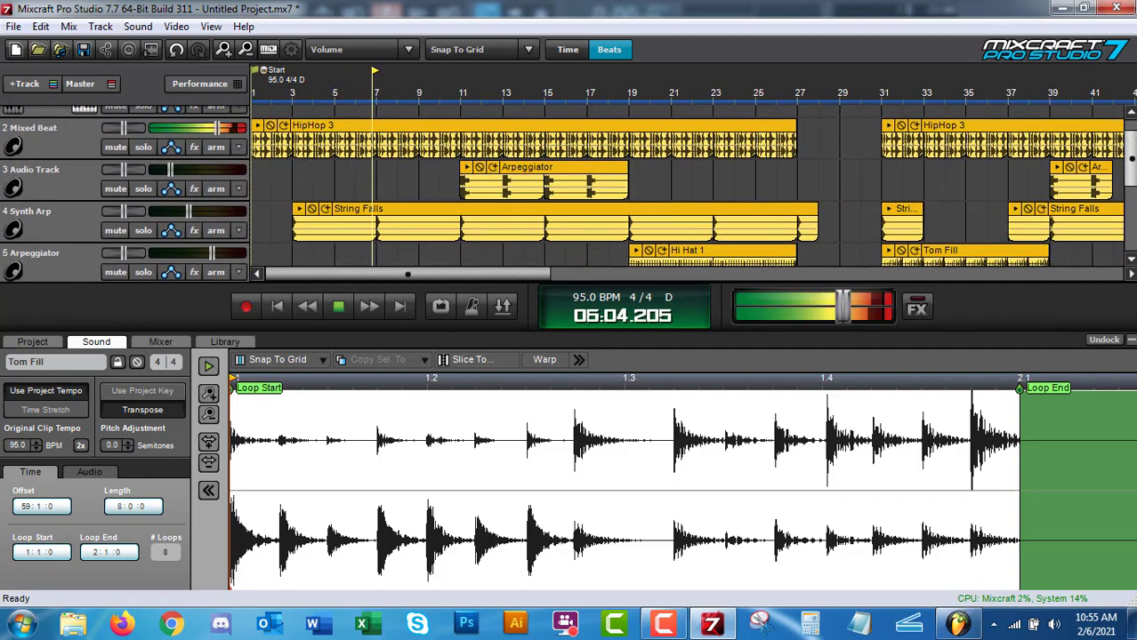
left_click_drag(1132, 193, 1131, 232)
left_click_drag(525, 276, 689, 277)
scroll(711, 203, "up", 1)
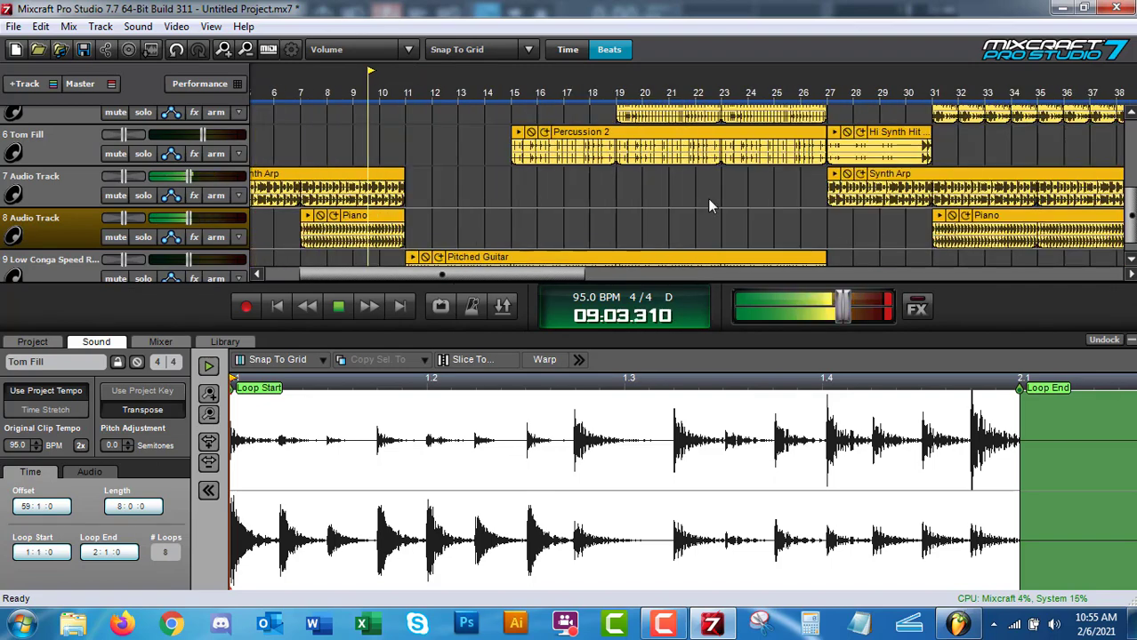
left_click(249, 50)
left_click_drag(1132, 222, 1072, 186)
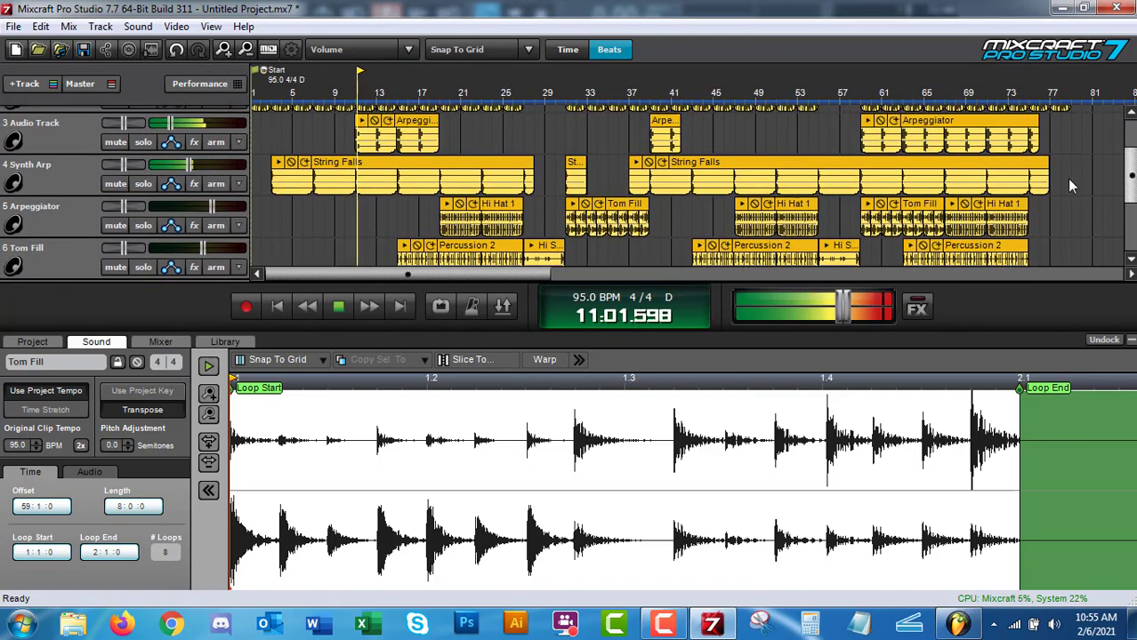
Step: Play other sections of the song, including from bar 57, and examine the clips on the remaining tracks
left_click(495, 137)
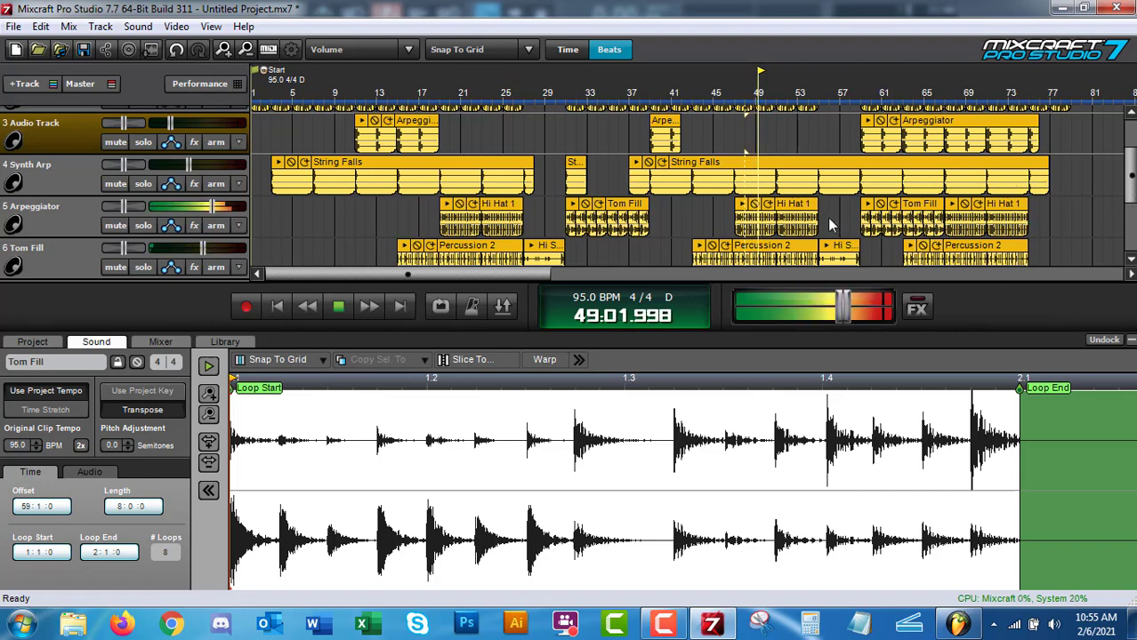
left_click(842, 133)
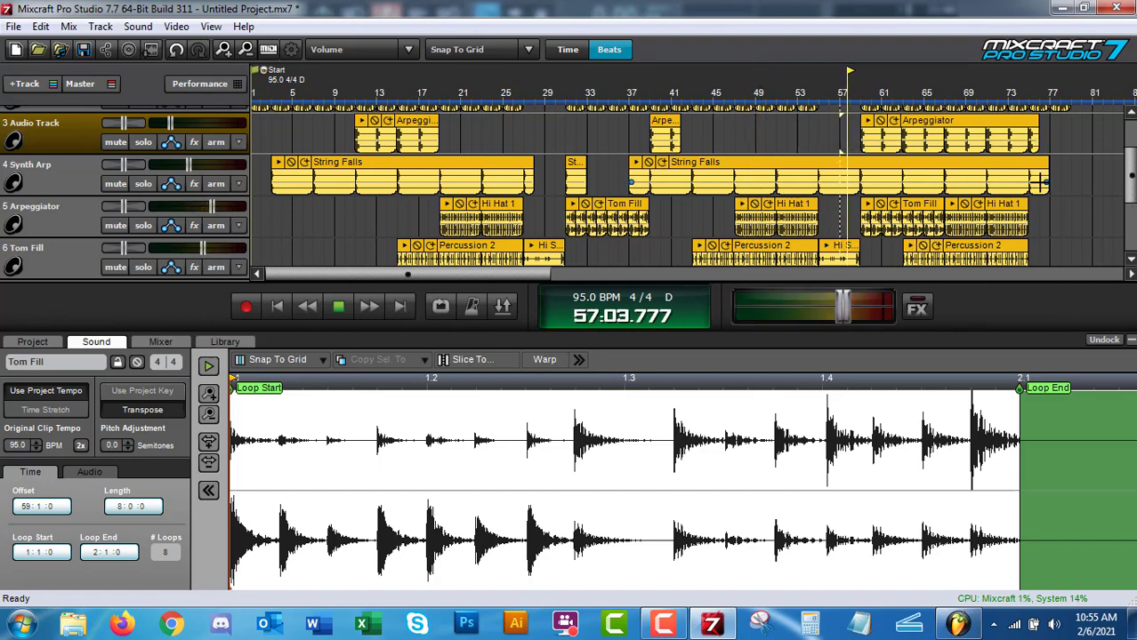
scroll(841, 133, "down", 3)
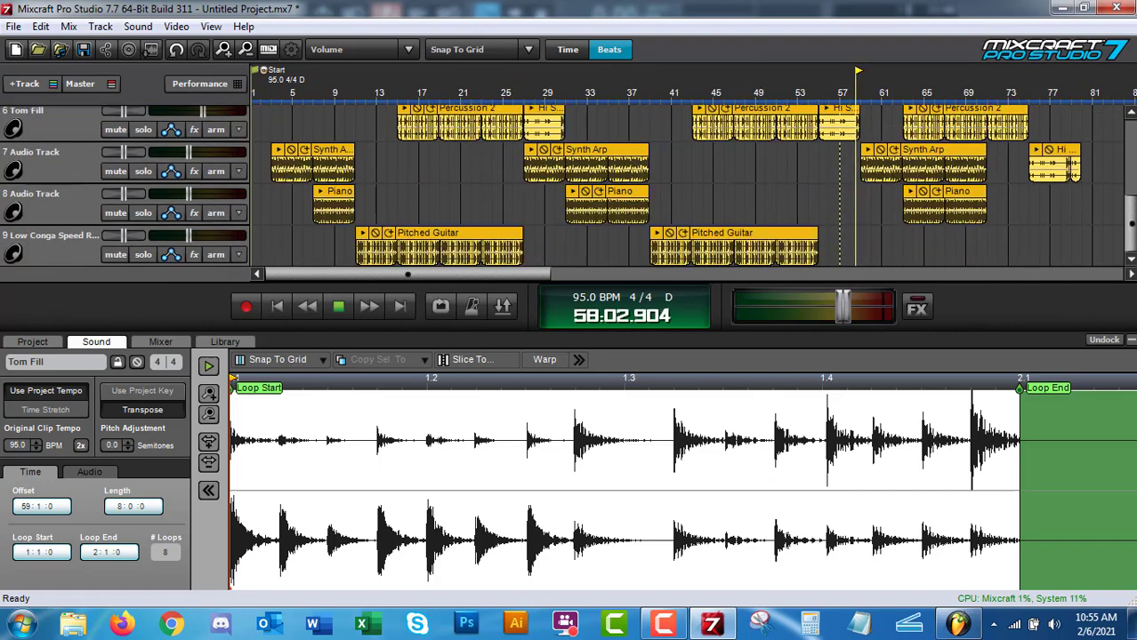
mouse_move(1132, 214)
left_mouse_down()
mouse_move(1132, 124)
mouse_move(1132, 213)
left_mouse_up()
left_click(246, 50)
left_click(245, 51)
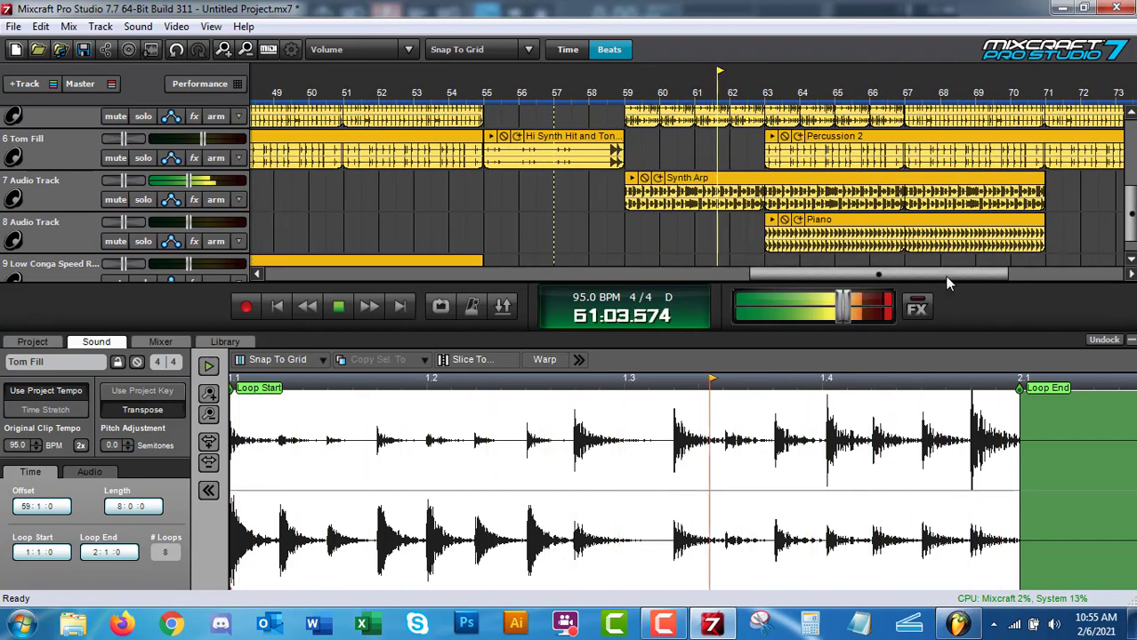
left_click_drag(946, 278, 968, 277)
left_click_drag(1132, 214, 1131, 148)
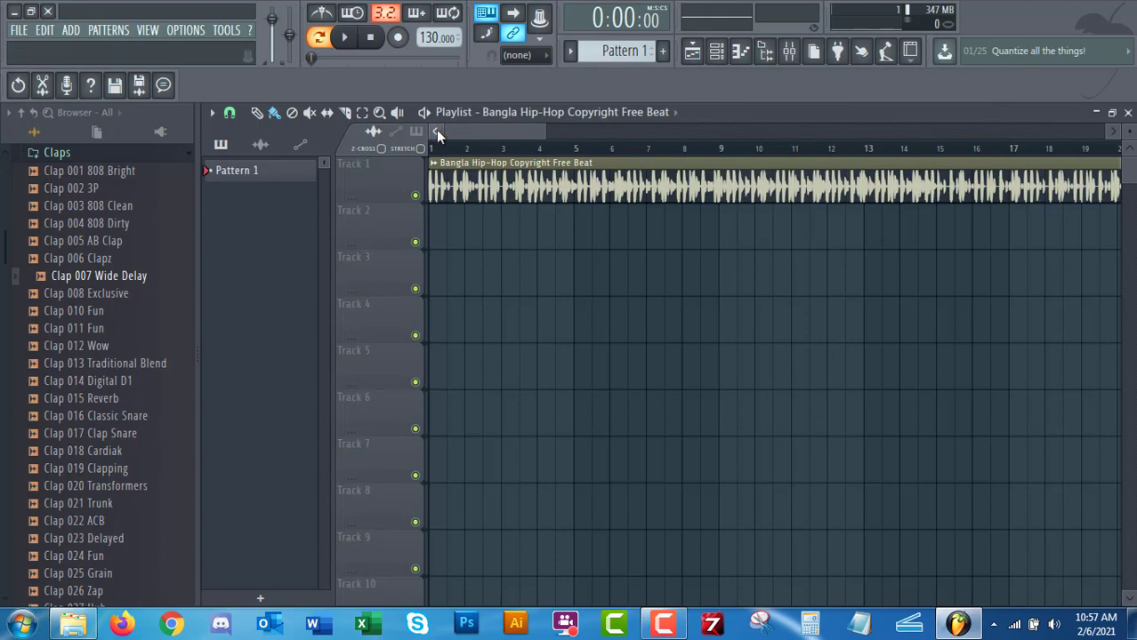
Step: In FL Studio, play the start of the Bangla Hip-Hop Copyright Free Beat clip and examine its waveform along the playlist
key("space")
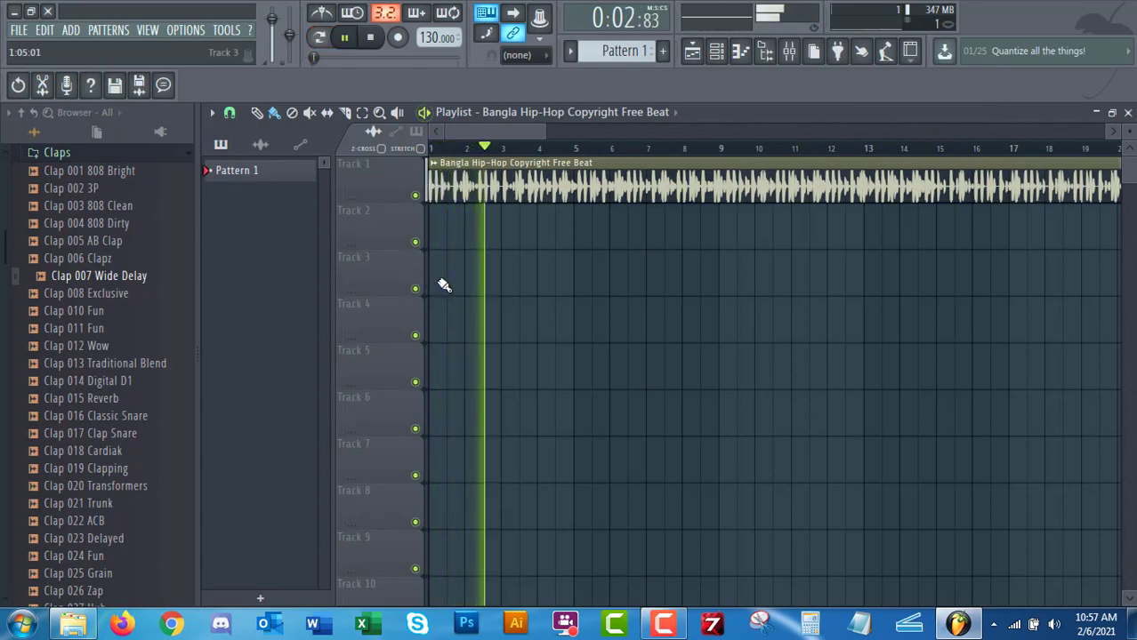
mouse_move(457, 139)
left_mouse_down()
mouse_move(671, 138)
mouse_move(460, 147)
left_mouse_up()
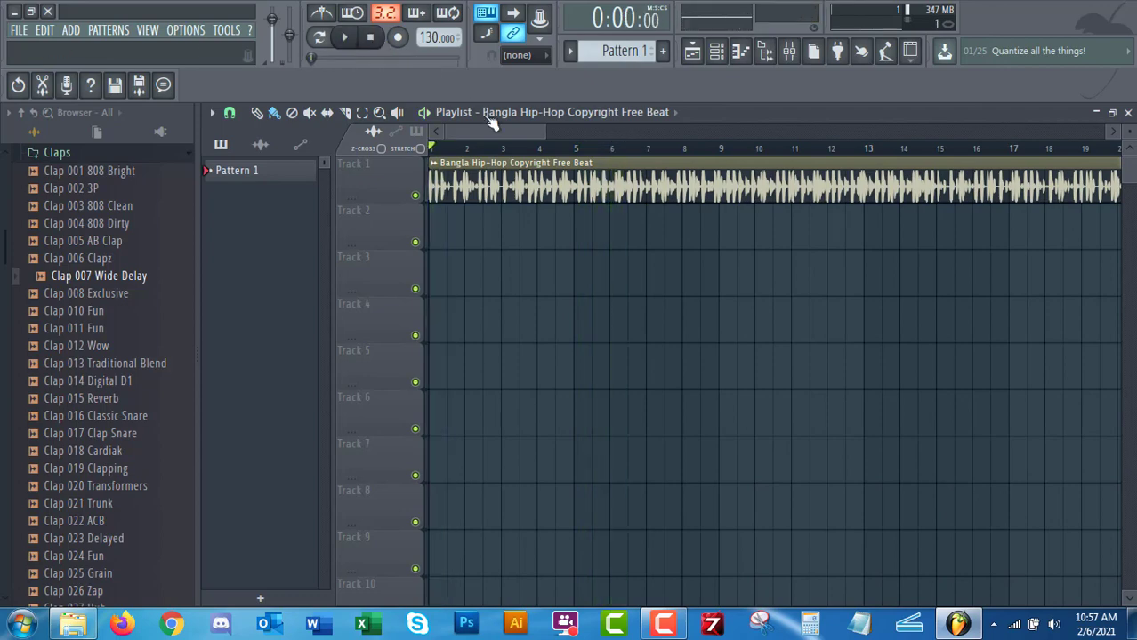
scroll(732, 316, "down", 6)
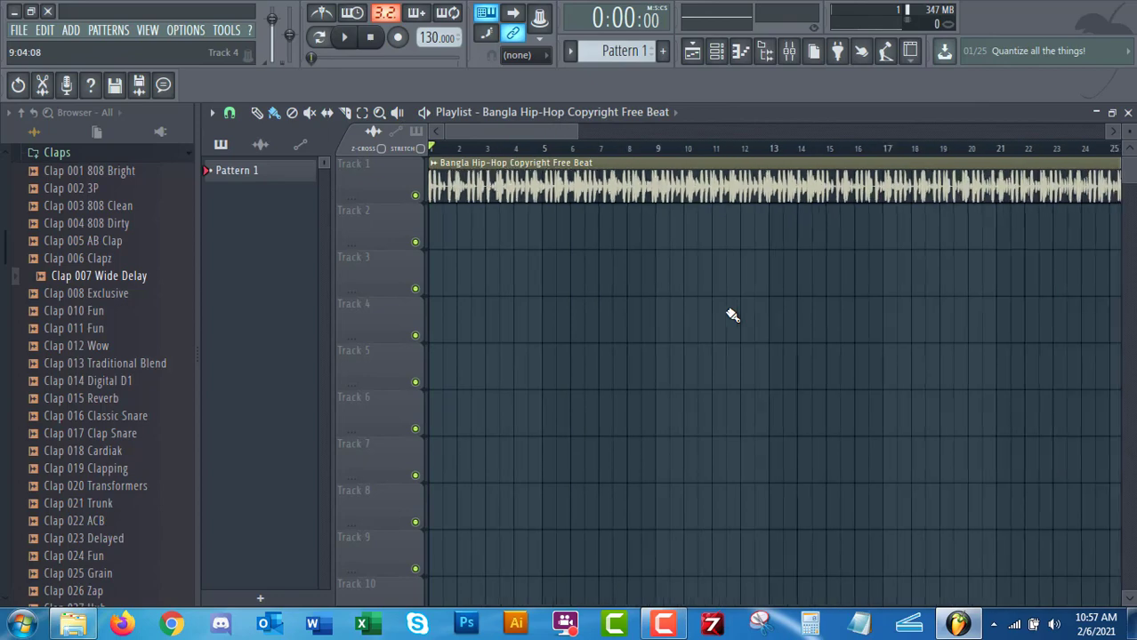
scroll(727, 315, "down", 3)
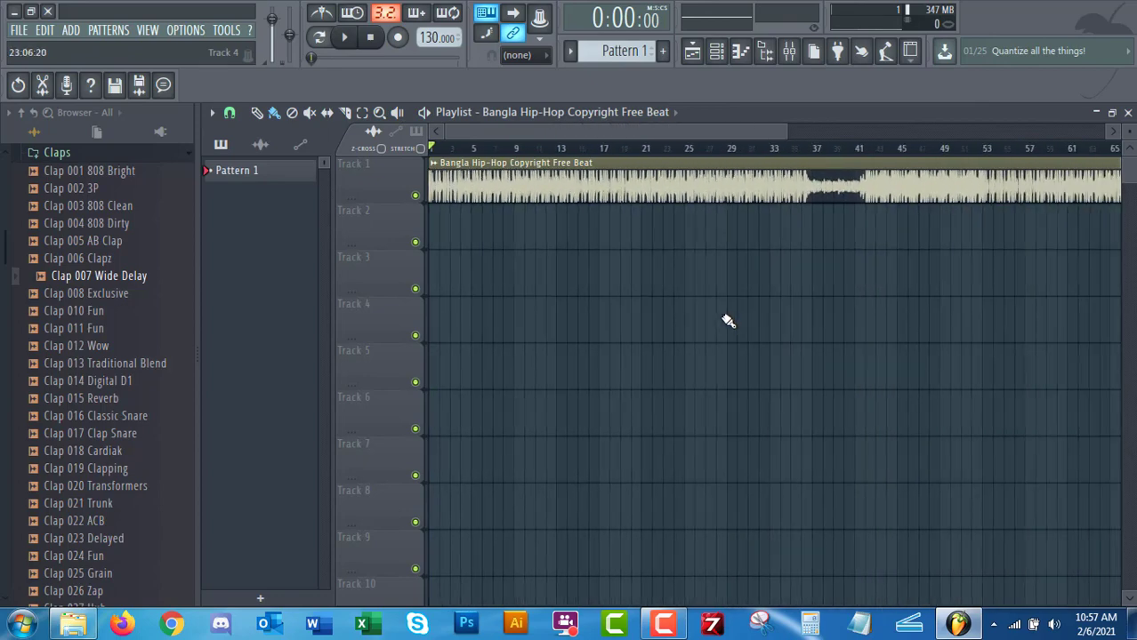
scroll(726, 317, "up", 5)
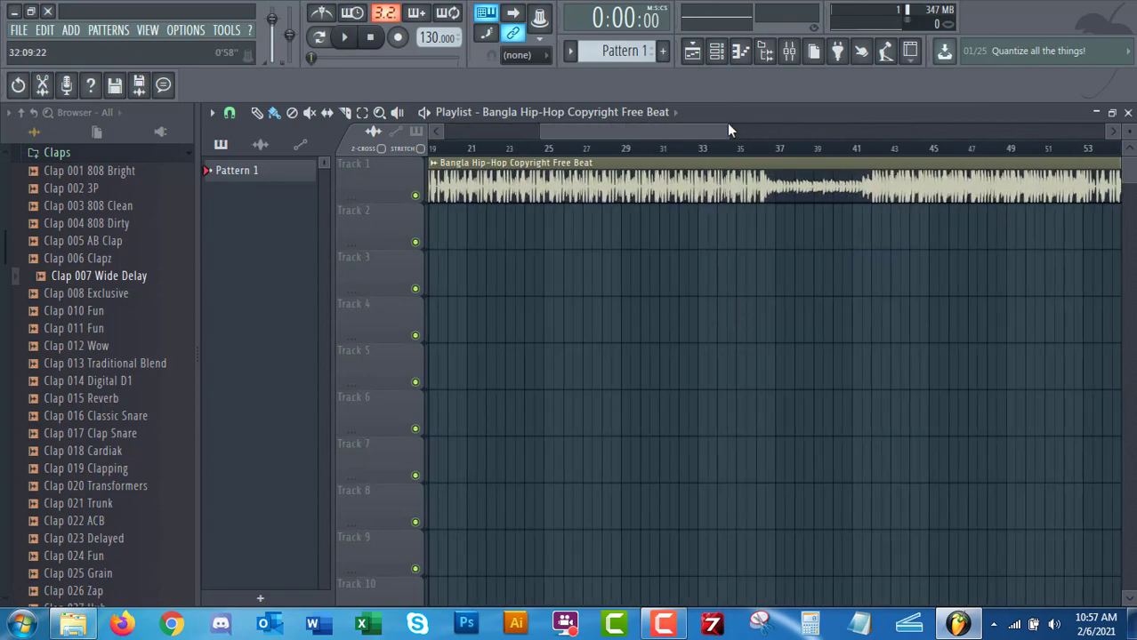
Step: Load Fruity Parametric EQ 2 into slot 1 of the mixer's Master track and start playback
left_click(790, 51)
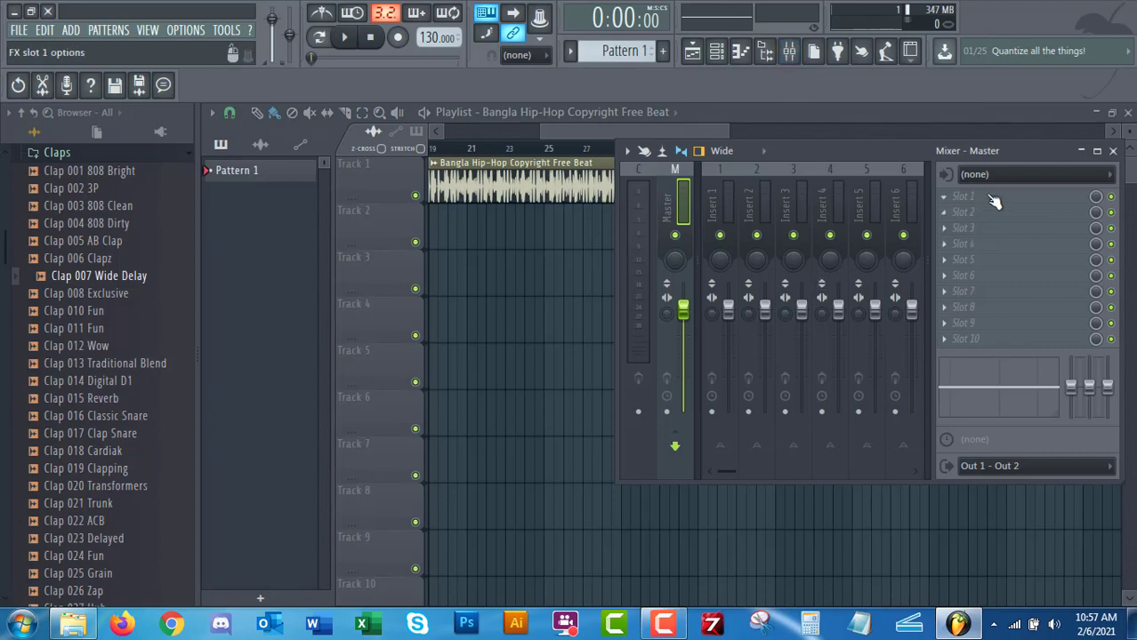
left_click(987, 196)
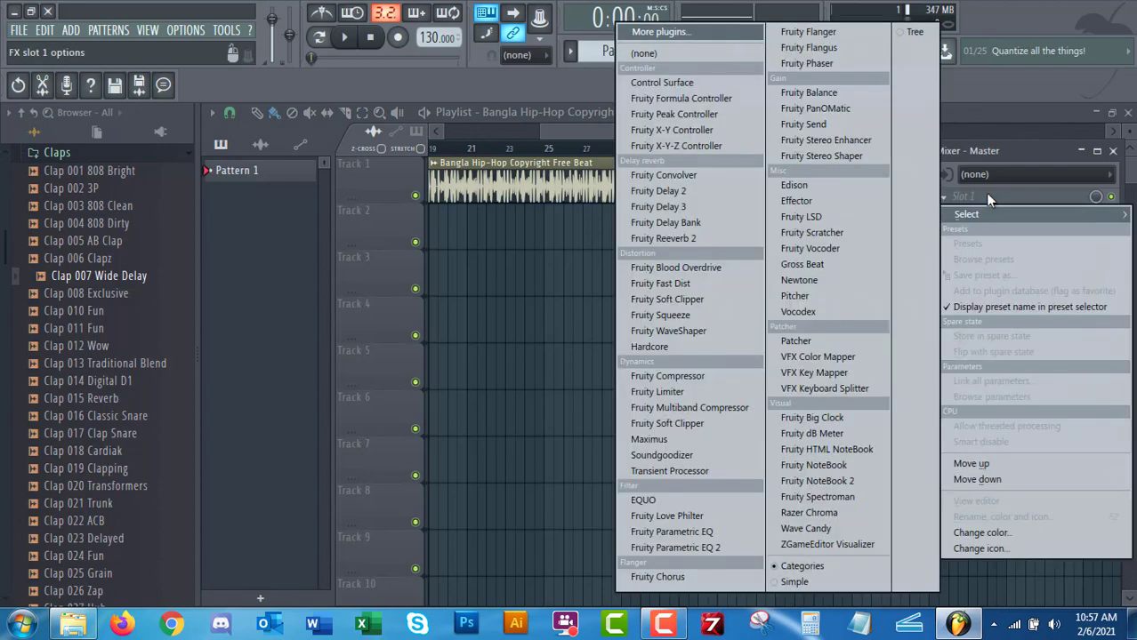
left_click(717, 547)
left_click_drag(611, 235, 560, 213)
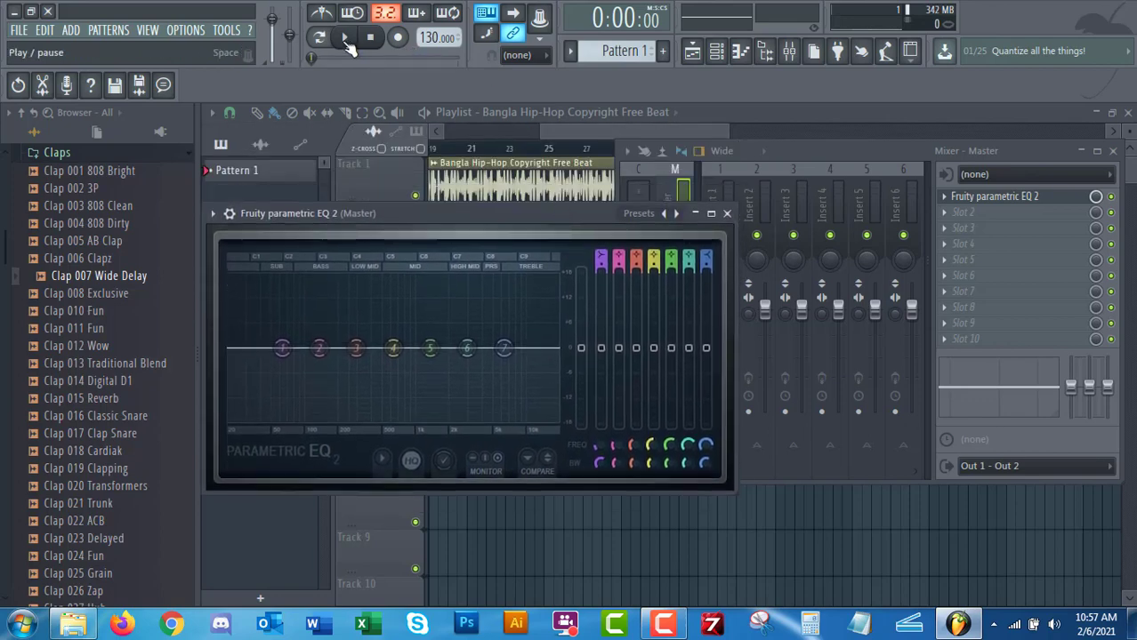
left_click(345, 39)
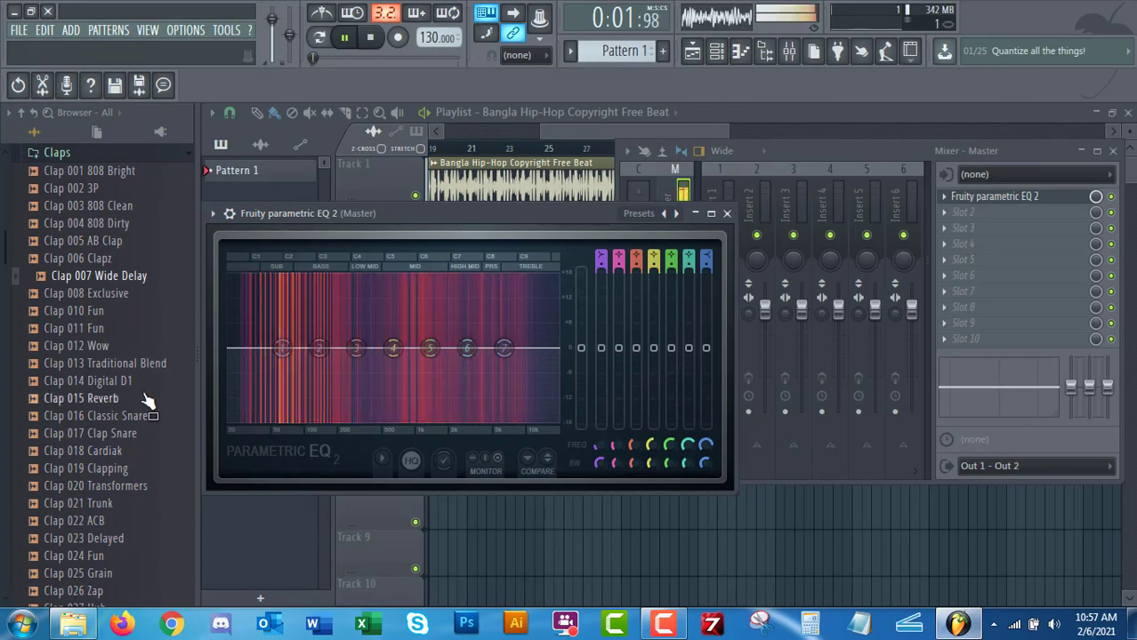
Step: Try an 18 dB low-shelf boost on EQ band 1 and a cut of about 15 dB on band 2
left_click_drag(280, 351, 265, 276)
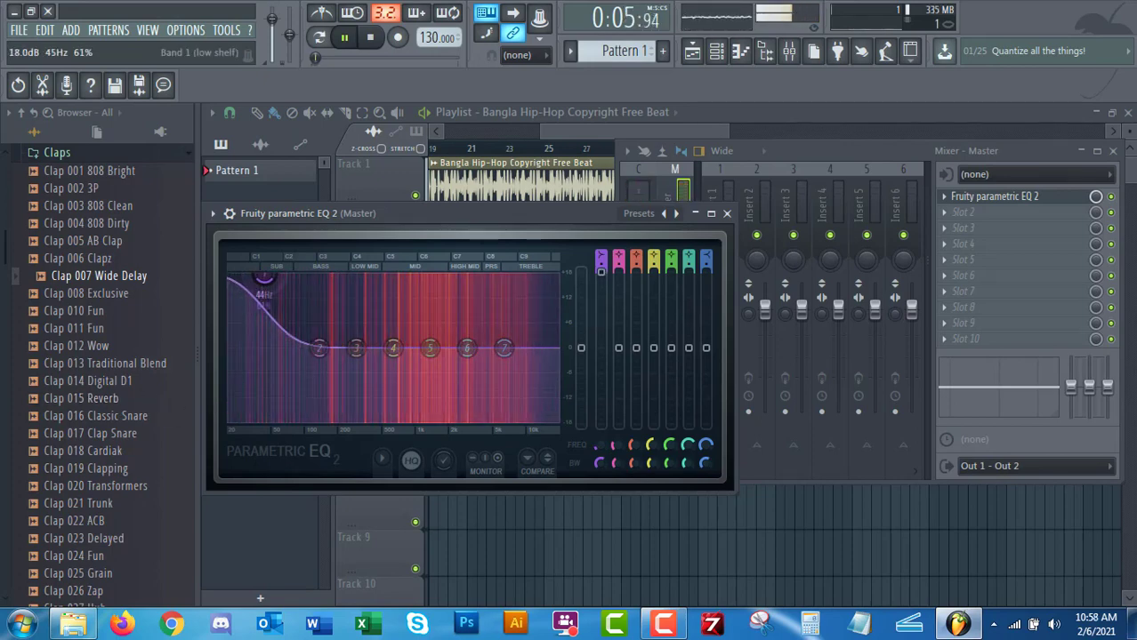
mouse_move(519, 277)
left_mouse_down()
mouse_move(554, 276)
mouse_move(540, 278)
left_mouse_up()
left_click_drag(457, 283, 398, 303)
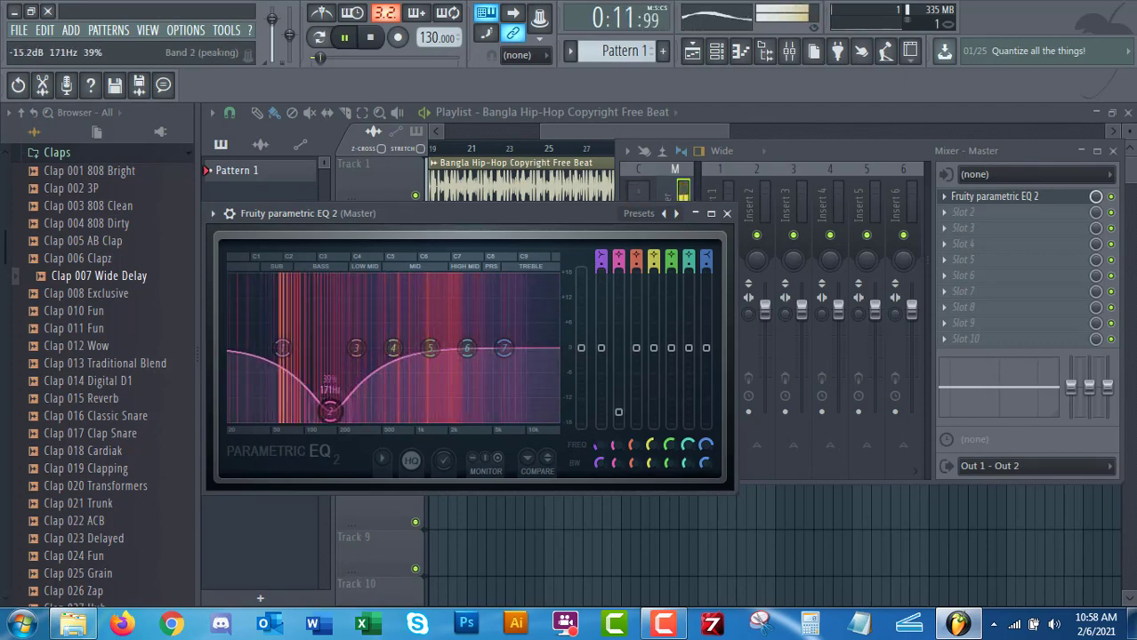
left_click_drag(330, 411, 334, 415)
Step: Boost EQ bands 2, 3 and 4, and cut band 5 to -8.2 dB at 1409 Hz and band 6 to about -1 dB near 2996 Hz
left_click_drag(332, 343, 328, 310)
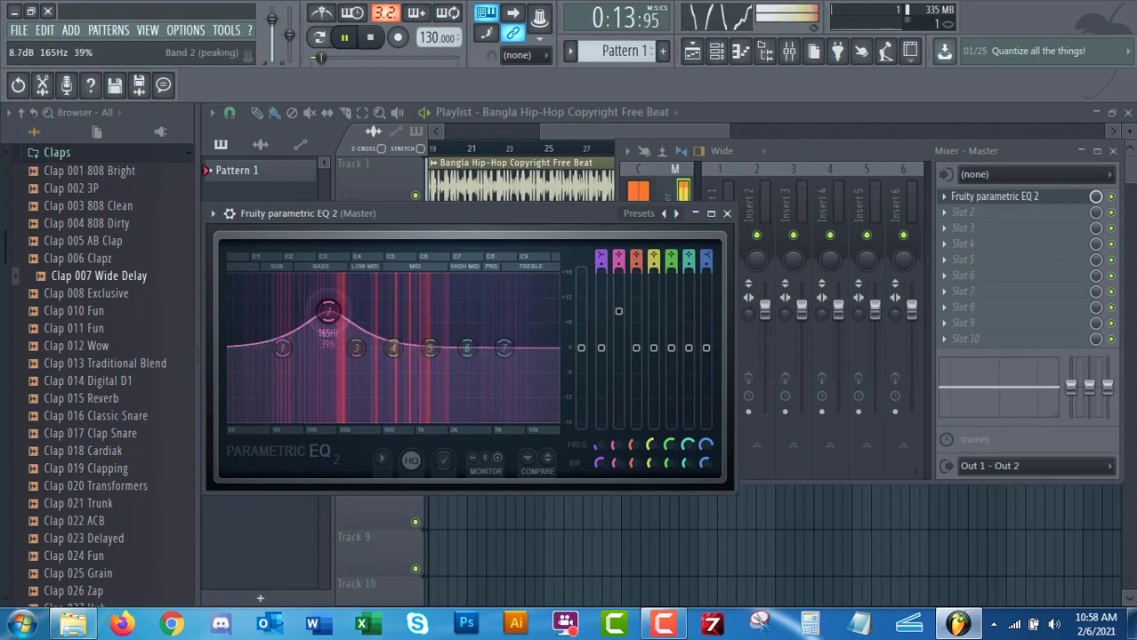
left_click_drag(372, 357, 419, 305)
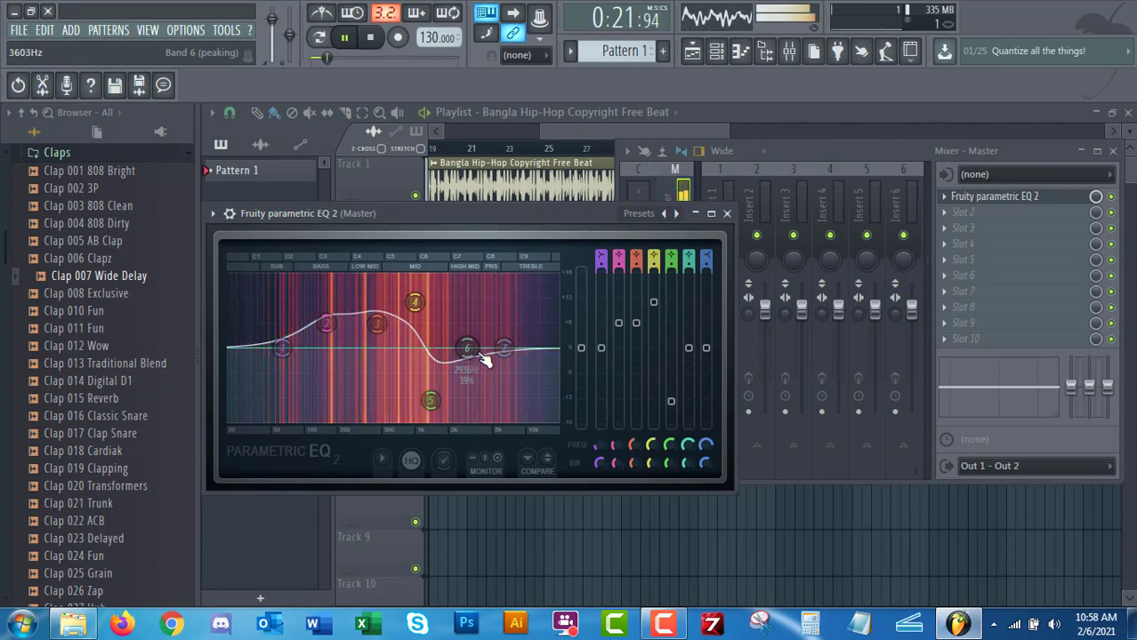
mouse_move(467, 371)
left_mouse_down()
mouse_move(468, 381)
mouse_move(468, 352)
left_mouse_up()
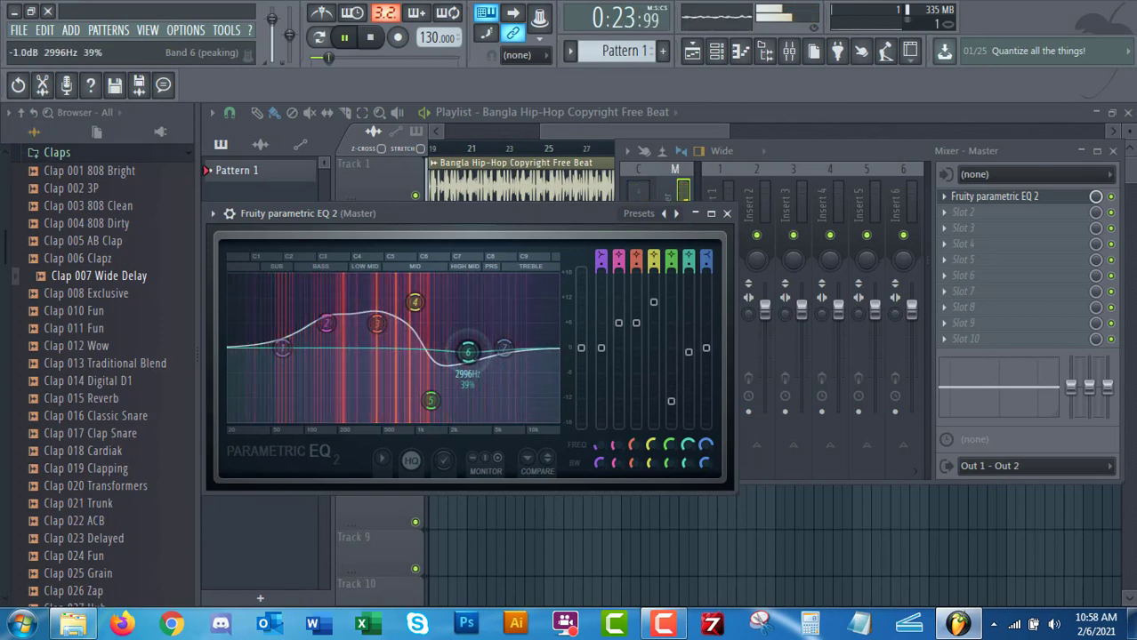
left_click_drag(511, 307, 518, 283)
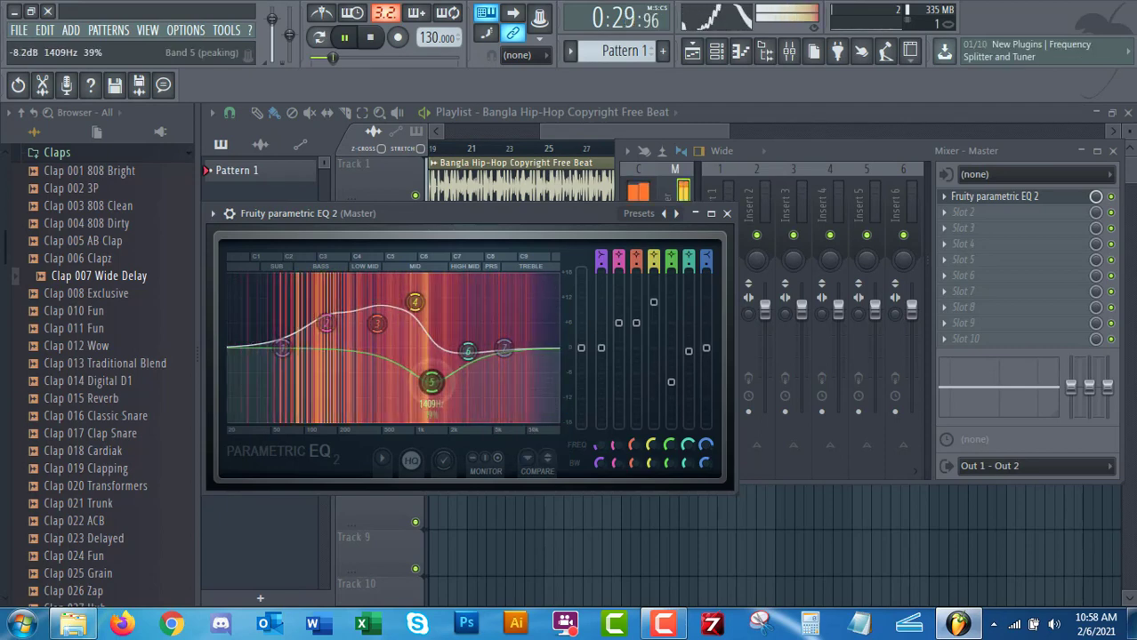
Step: Load Maximus into slot 2 of the Master track and apply its Clear master RMS preset
left_click(977, 213)
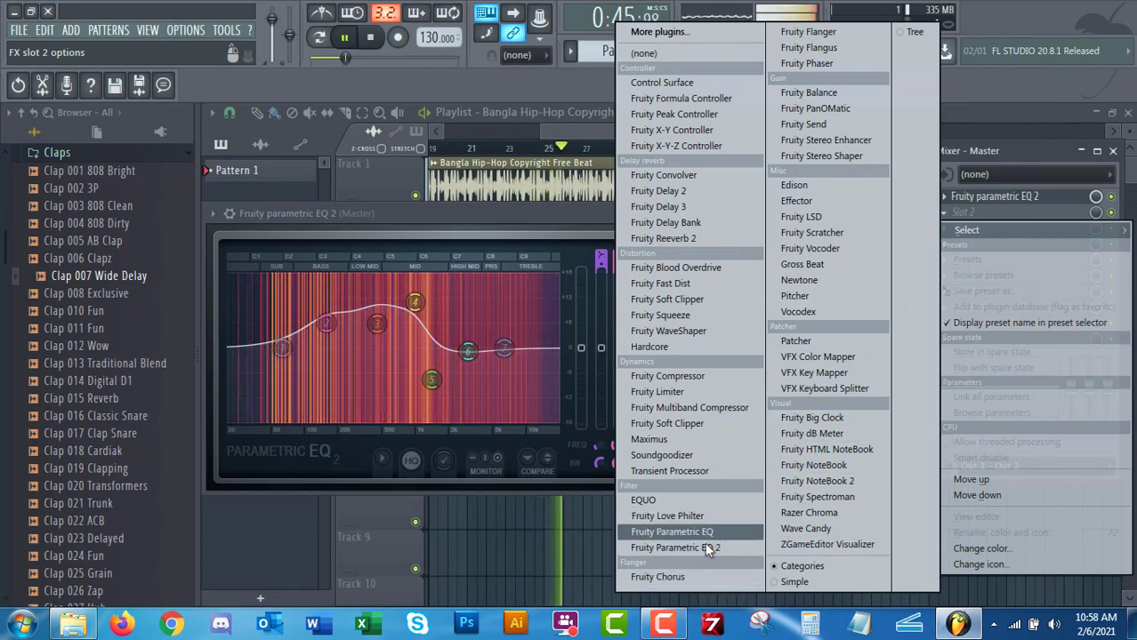
left_click(695, 440)
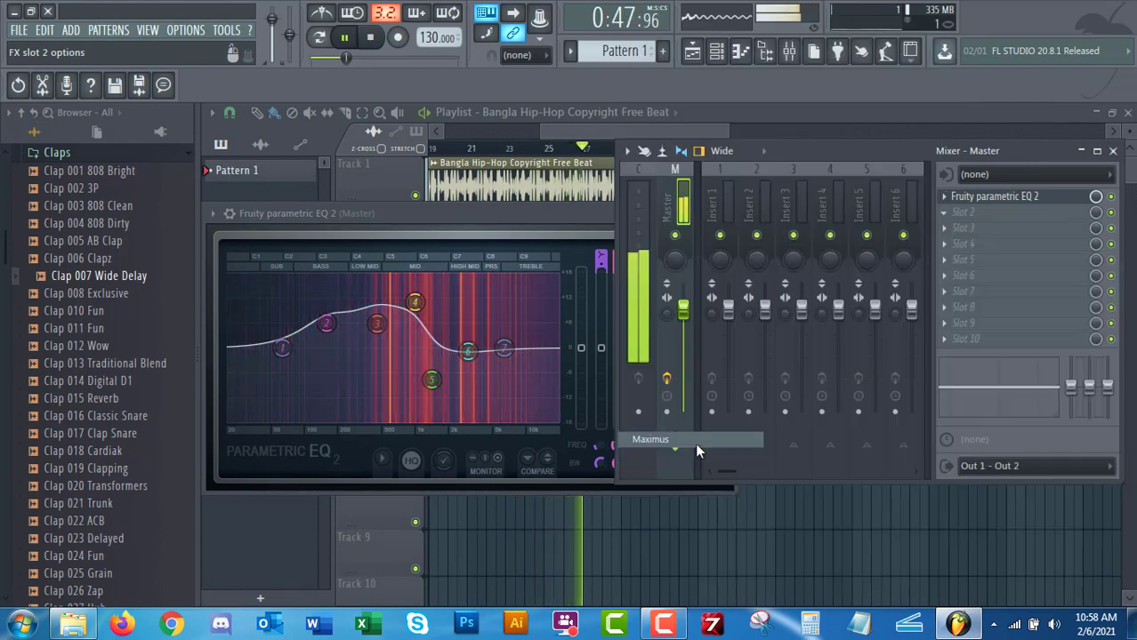
left_click_drag(493, 257, 470, 140)
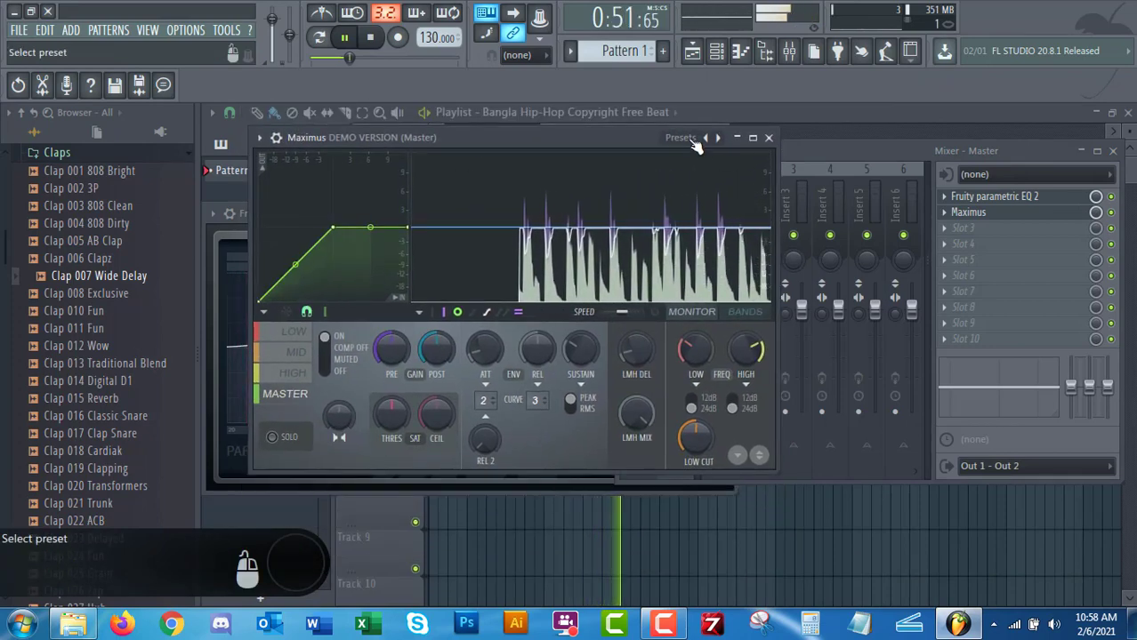
left_click(695, 142)
left_click(772, 438)
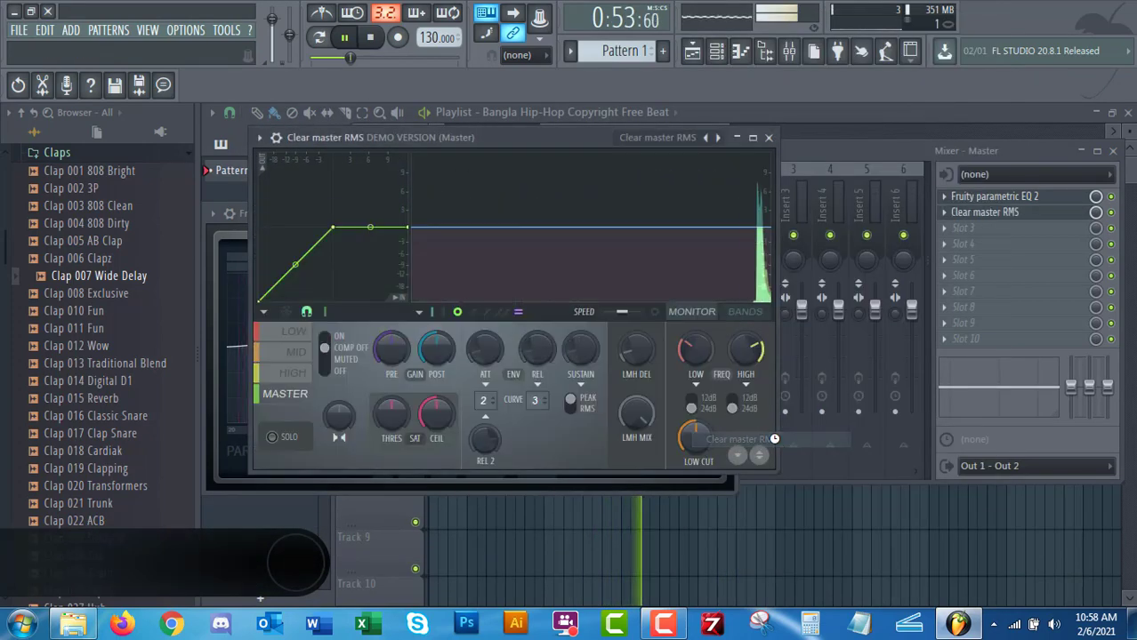
Step: Load Fruity Limiter into slot 3 of the Master track and move its window below the mixer's effect list
left_click(990, 231)
mouse_move(955, 247)
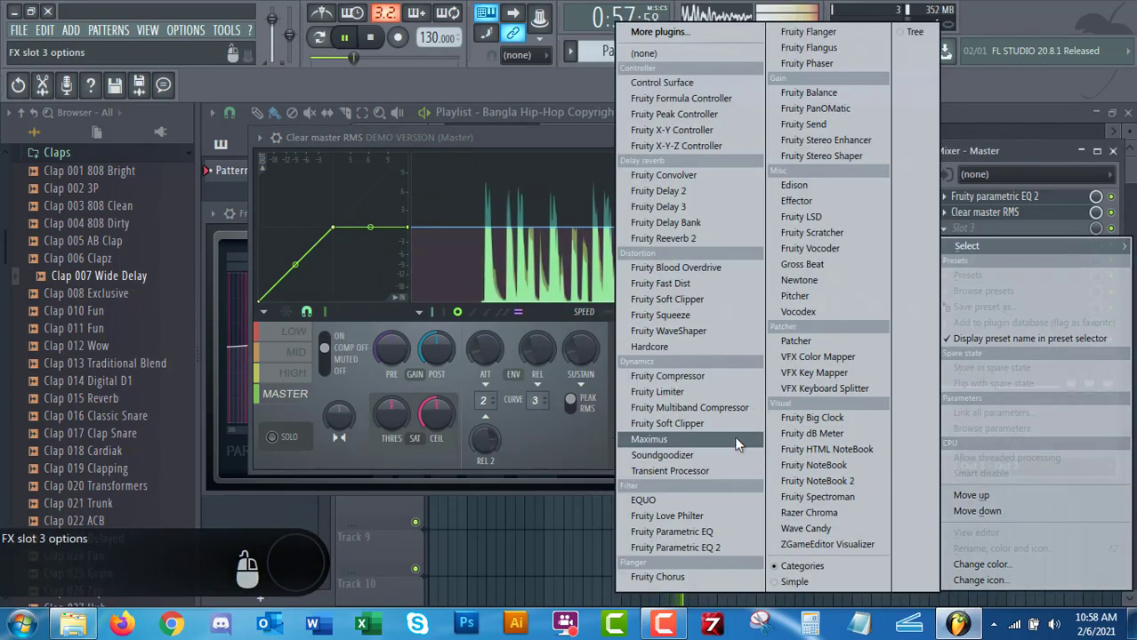
left_click(717, 394)
left_click_drag(478, 276, 538, 339)
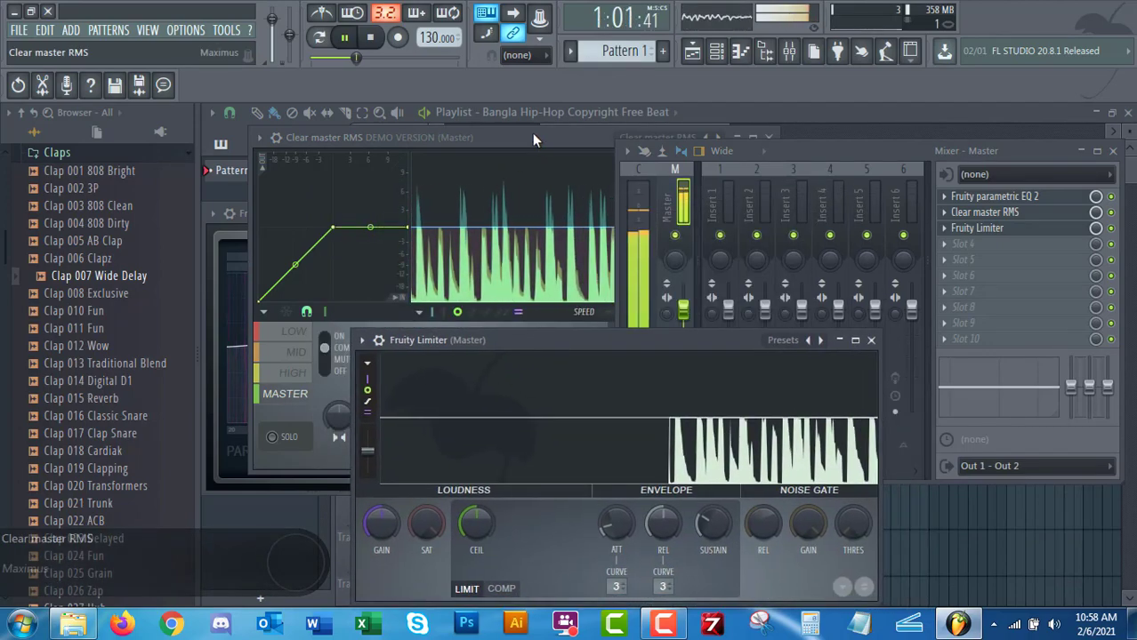
Step: Arrange the Maximus and Parametric EQ 2 windows side by side above the limiter
left_click_drag(534, 136, 755, 130)
left_click(433, 202)
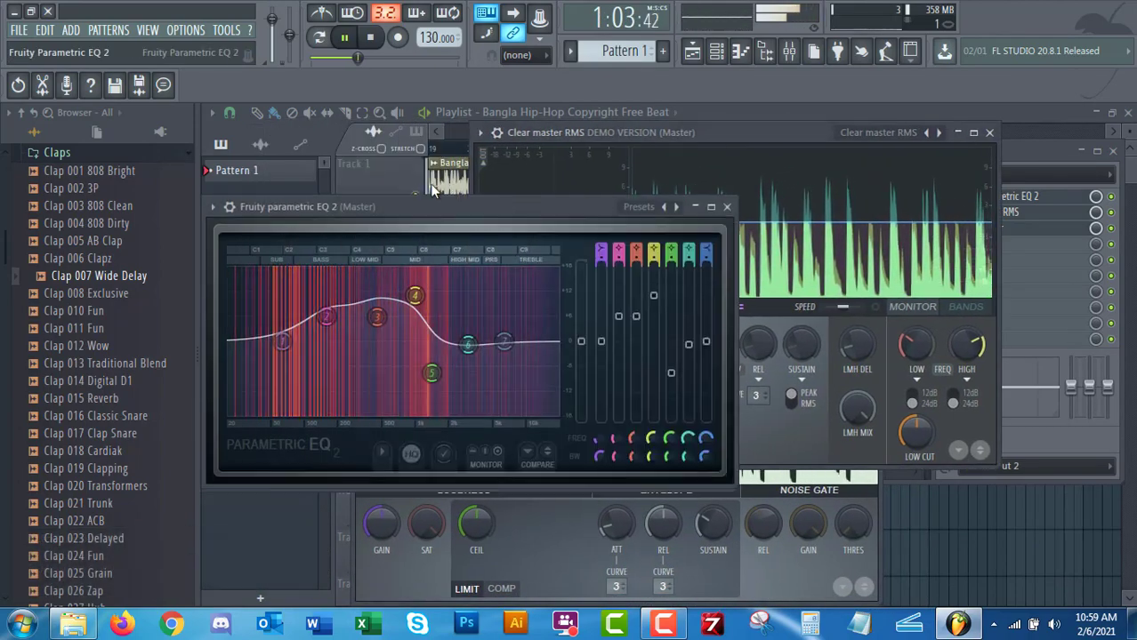
left_click_drag(432, 191, 433, 143)
left_click_drag(814, 141, 1054, 141)
Step: Bring Fruity Limiter forward, reposition its window and raise its gain to about 7.1 dB
left_click(401, 562)
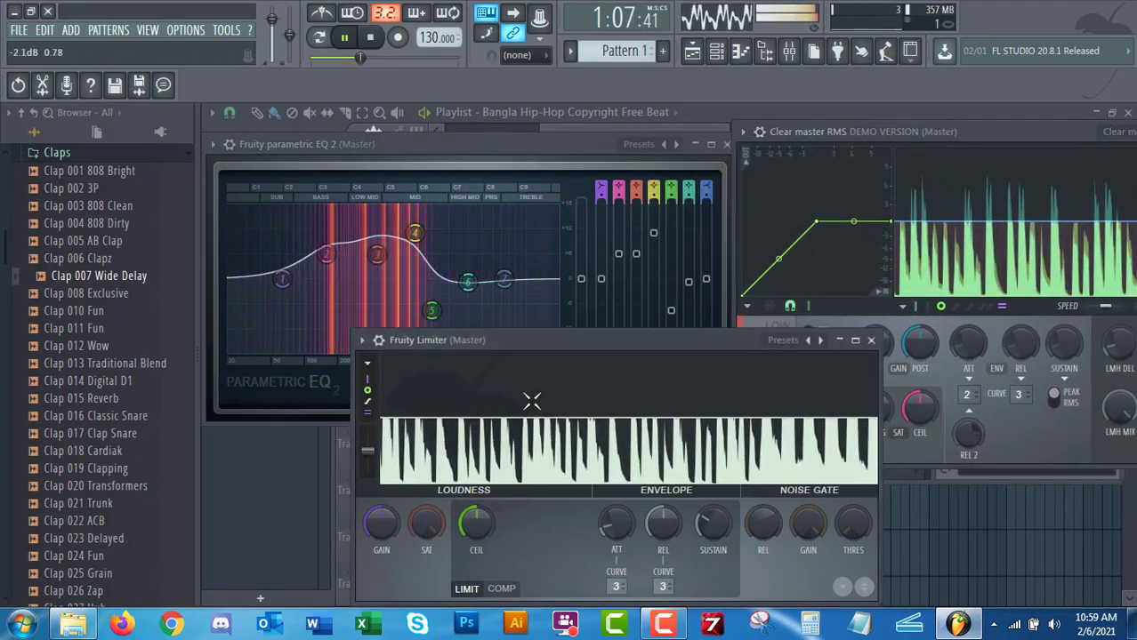
left_click_drag(549, 340, 572, 318)
left_click_drag(408, 504, 409, 457)
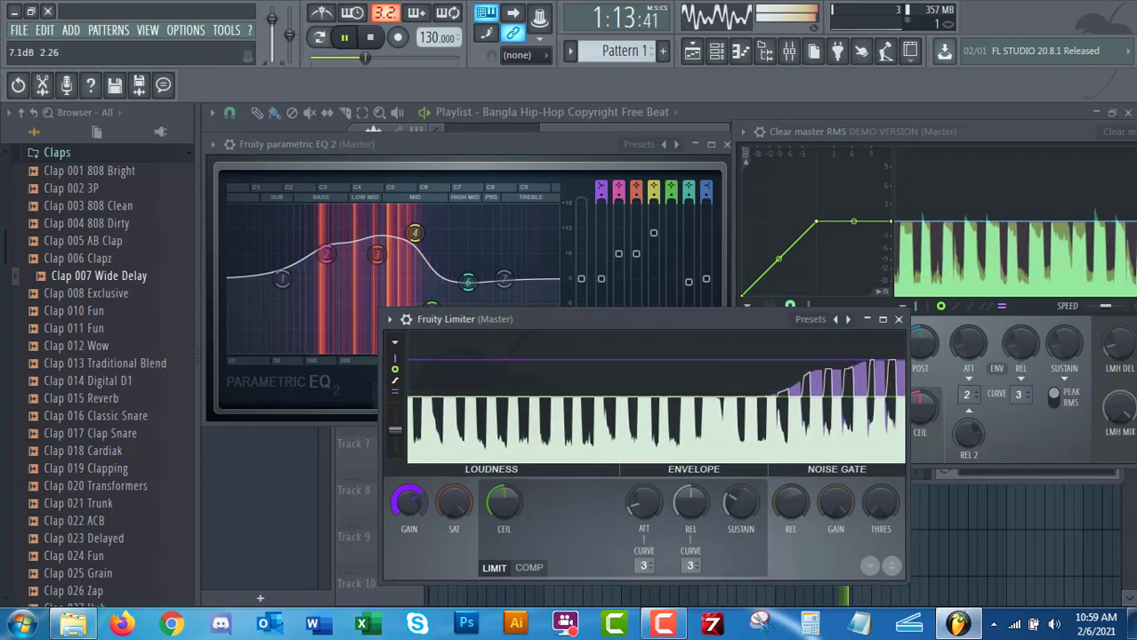
Step: Reset all seven bands of Parametric EQ 2 on the Master track
right_click(283, 279)
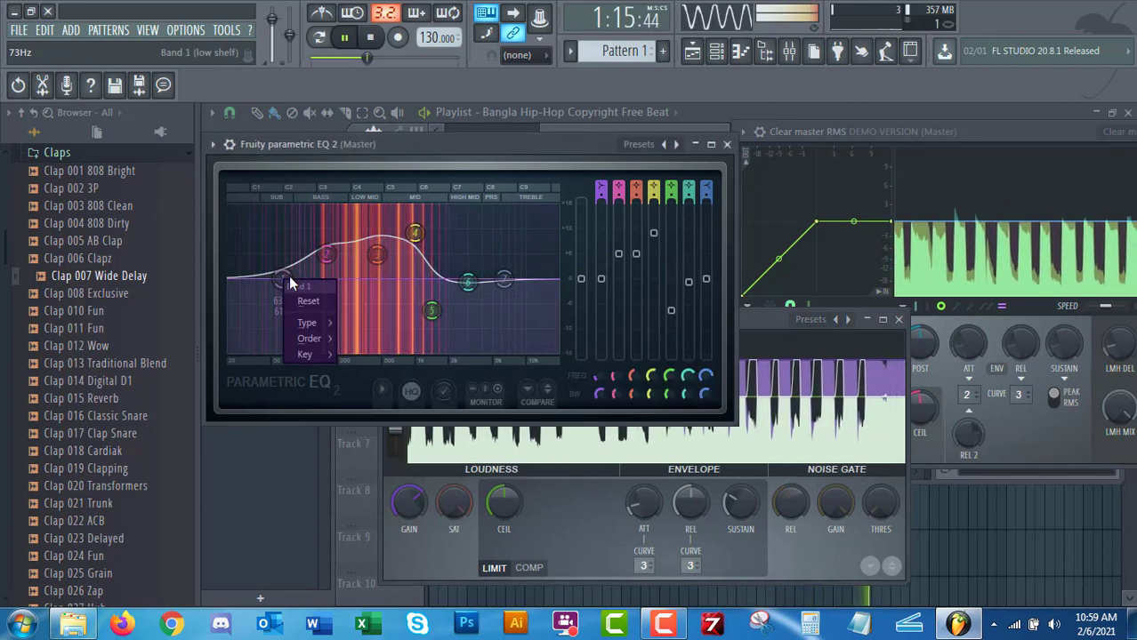
left_click(324, 256)
right_click(327, 255)
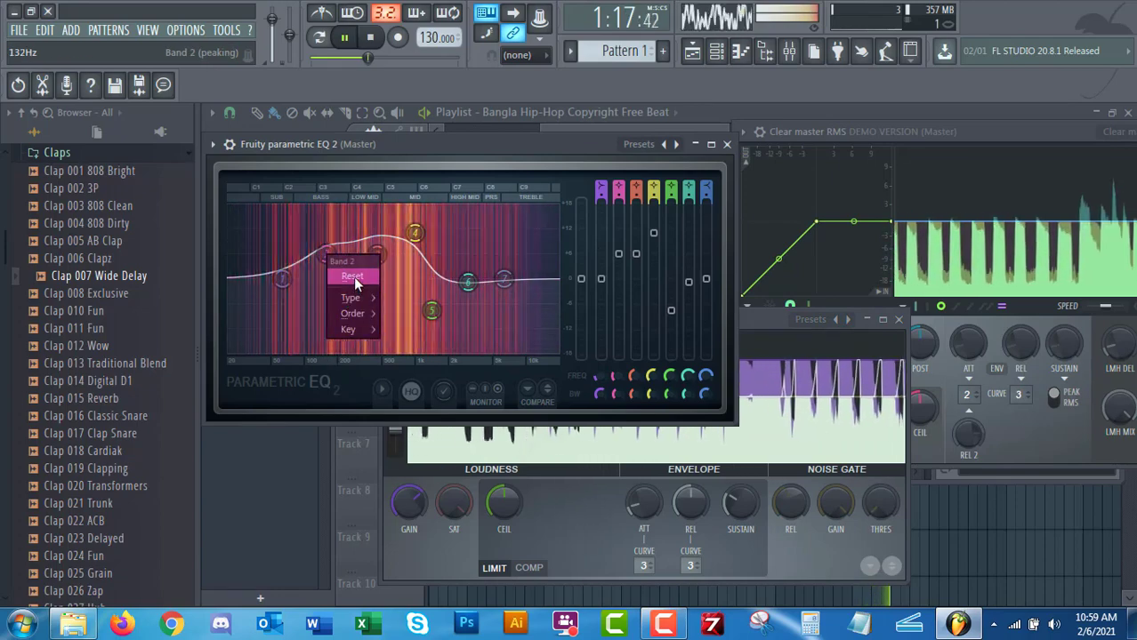
left_click(354, 279)
right_click(378, 254)
left_click(404, 275)
right_click(416, 234)
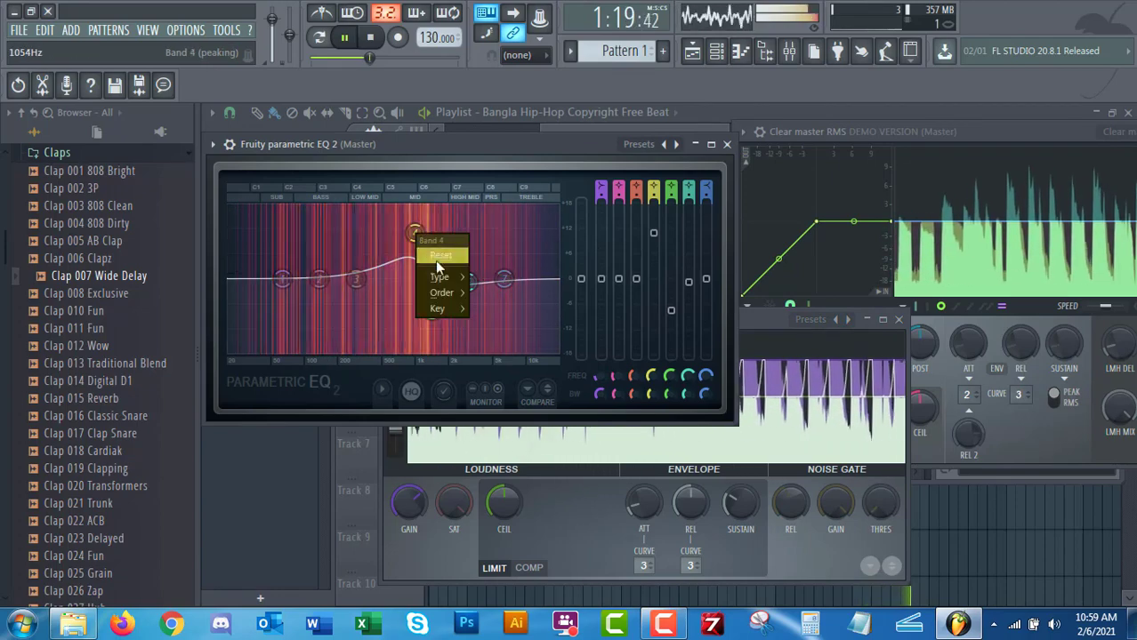
left_click(441, 260)
right_click(434, 311)
left_click(464, 332)
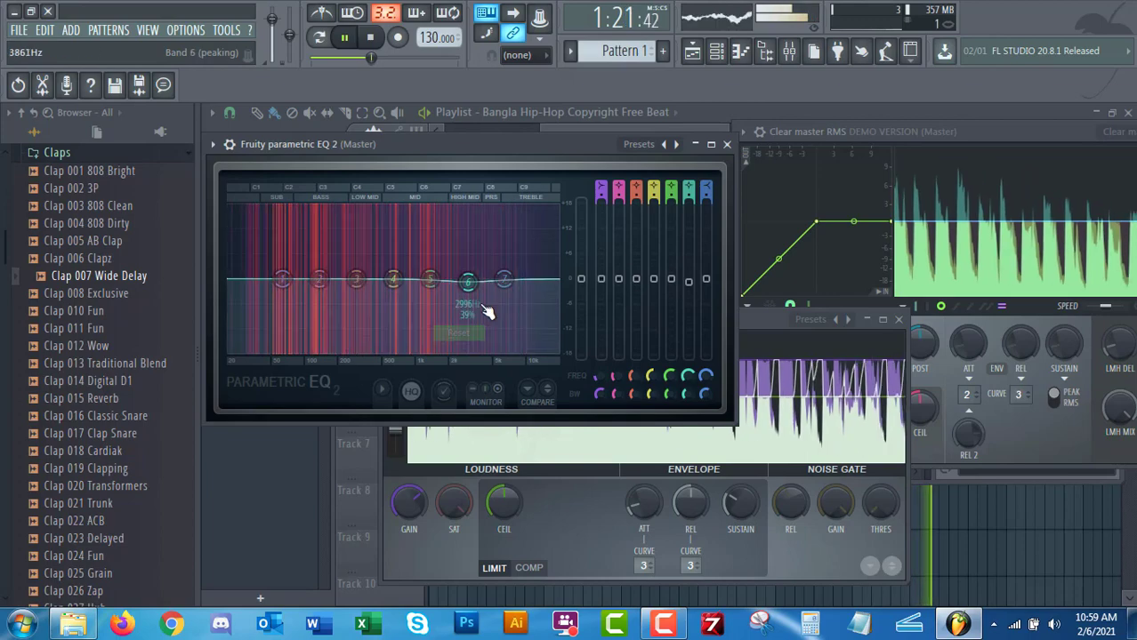
left_click(494, 308)
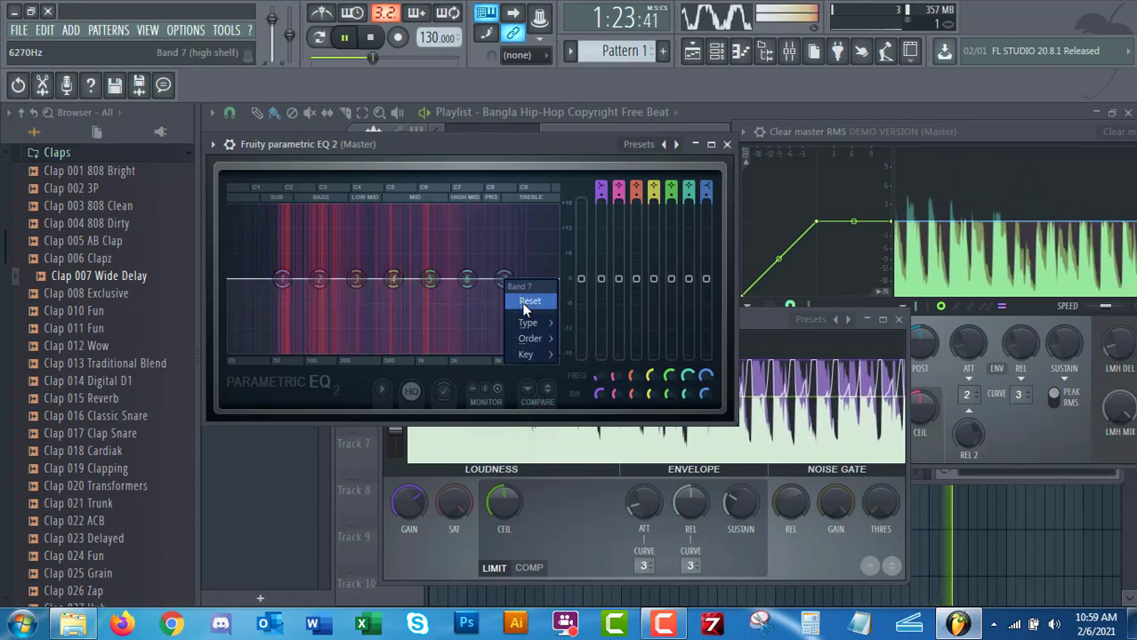
Step: Reset Fruity Limiter's gain and reposition the limiter and Maximus windows so Maximus is fully in view
left_click(776, 319)
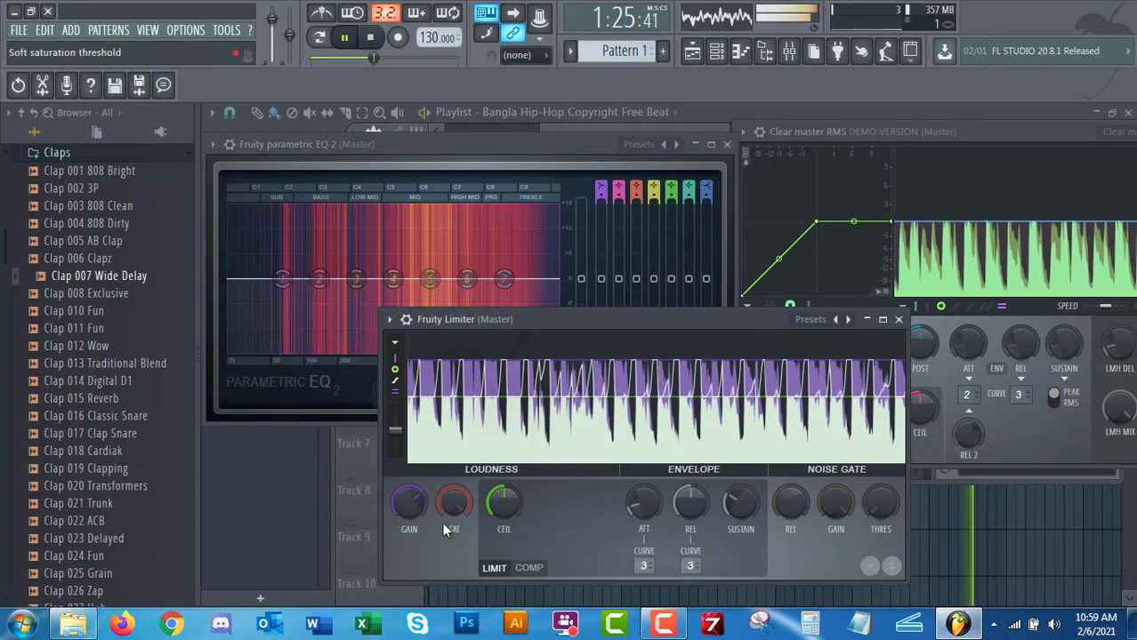
right_click(409, 503)
left_click(448, 363)
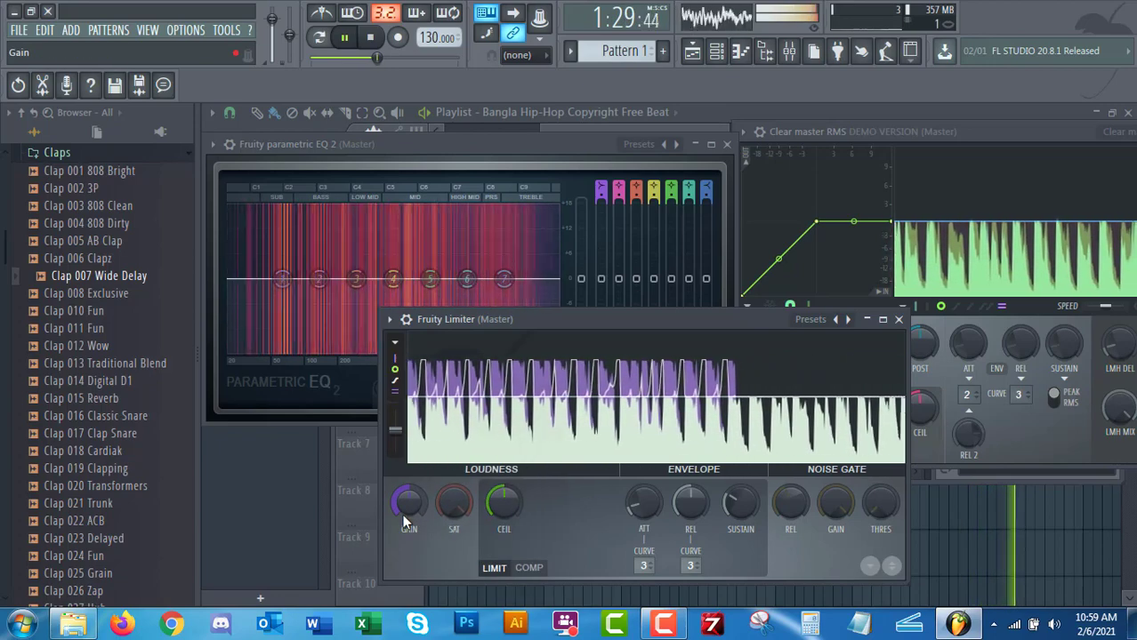
left_click_drag(725, 329, 568, 314)
left_click_drag(975, 140, 829, 153)
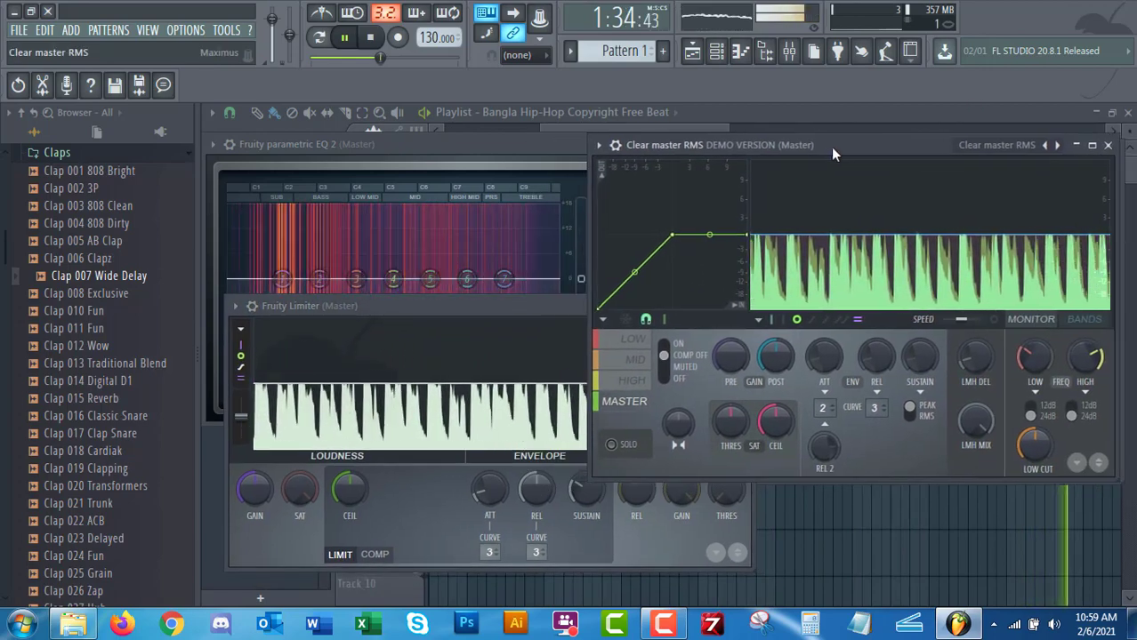
Step: Try the Master aid 1 and Max loudness 2 presets in Maximus
left_click(997, 145)
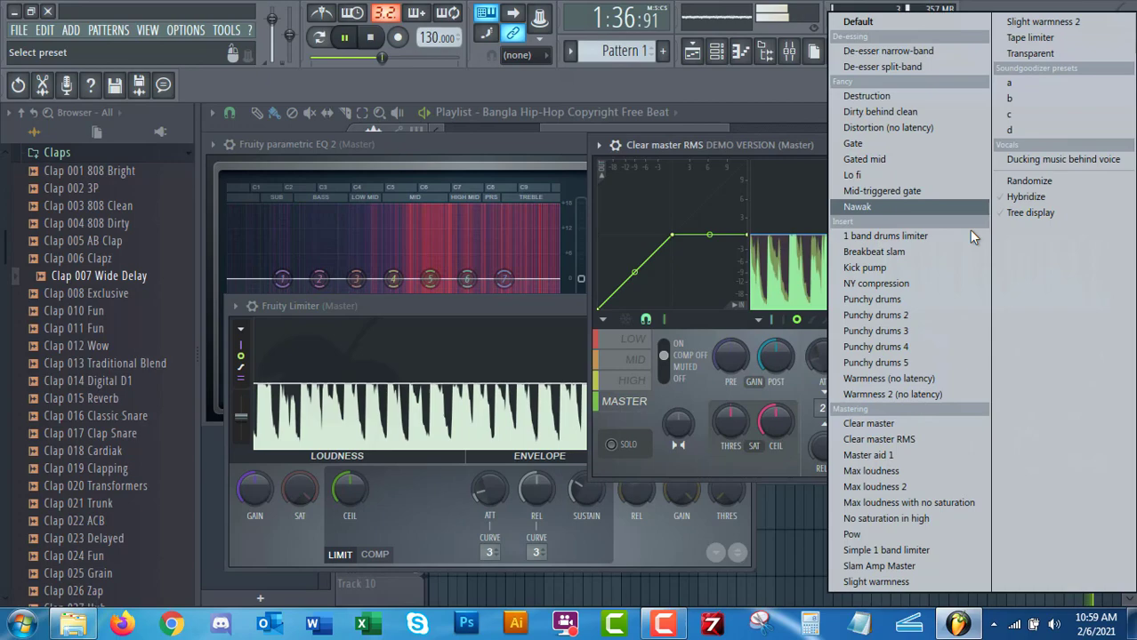
left_click(888, 463)
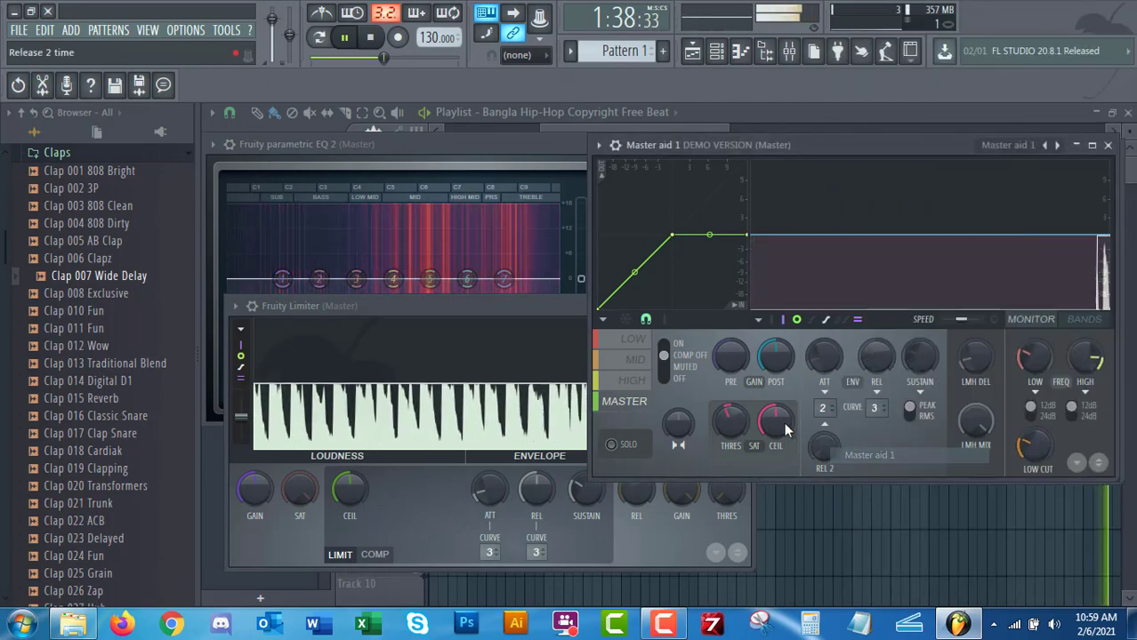
left_click(1007, 146)
left_click(919, 481)
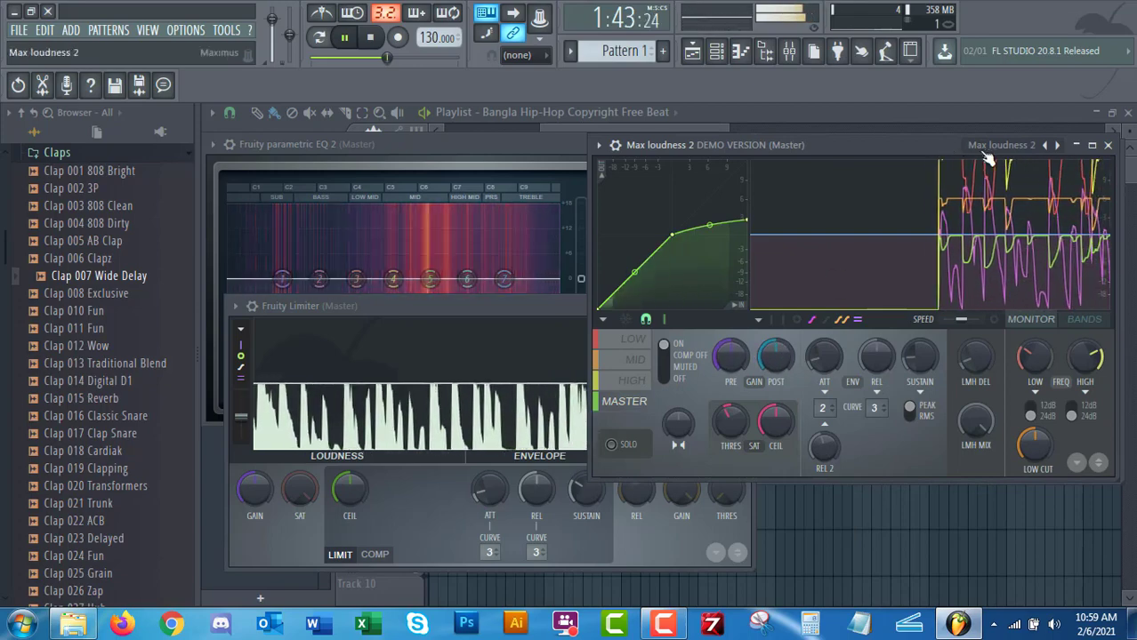
Step: Apply the Clear master preset in Maximus and show its MASTER band
left_click(987, 148)
left_click(879, 437)
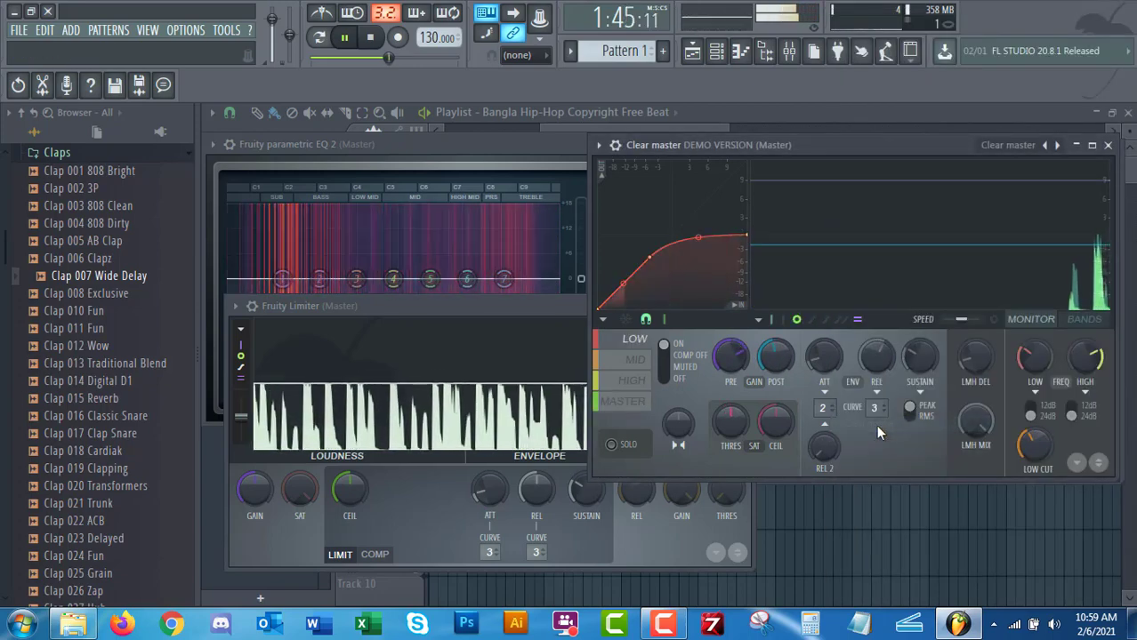
left_click(623, 401)
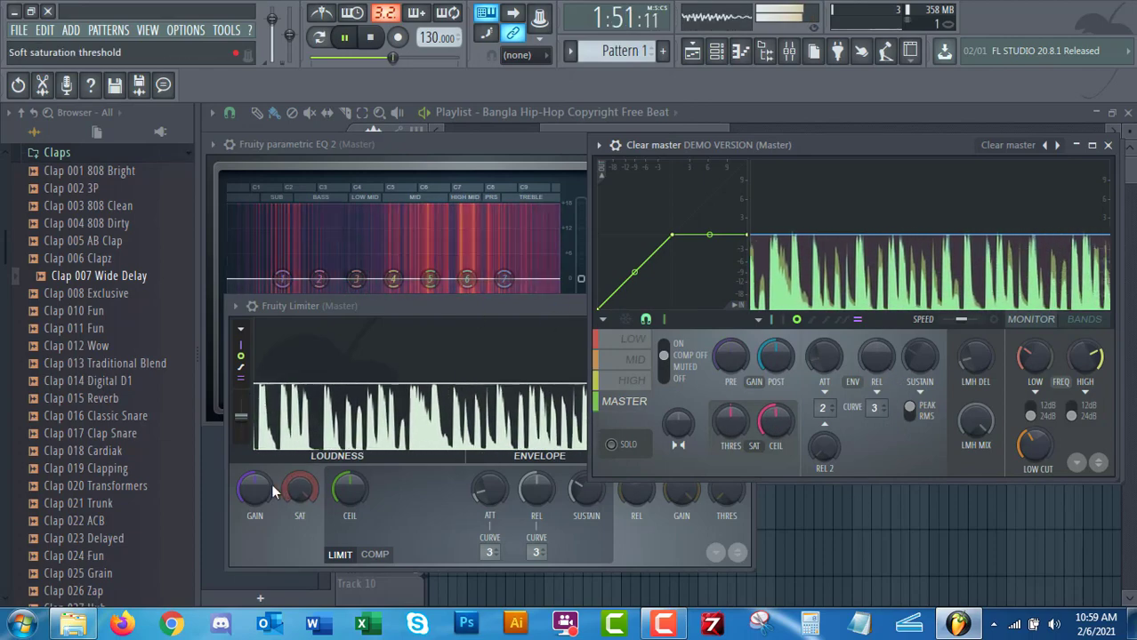
Step: Reset Fruity Limiter's saturation threshold and bring Maximus forward
right_click(298, 488)
left_click(307, 362)
left_click(812, 149)
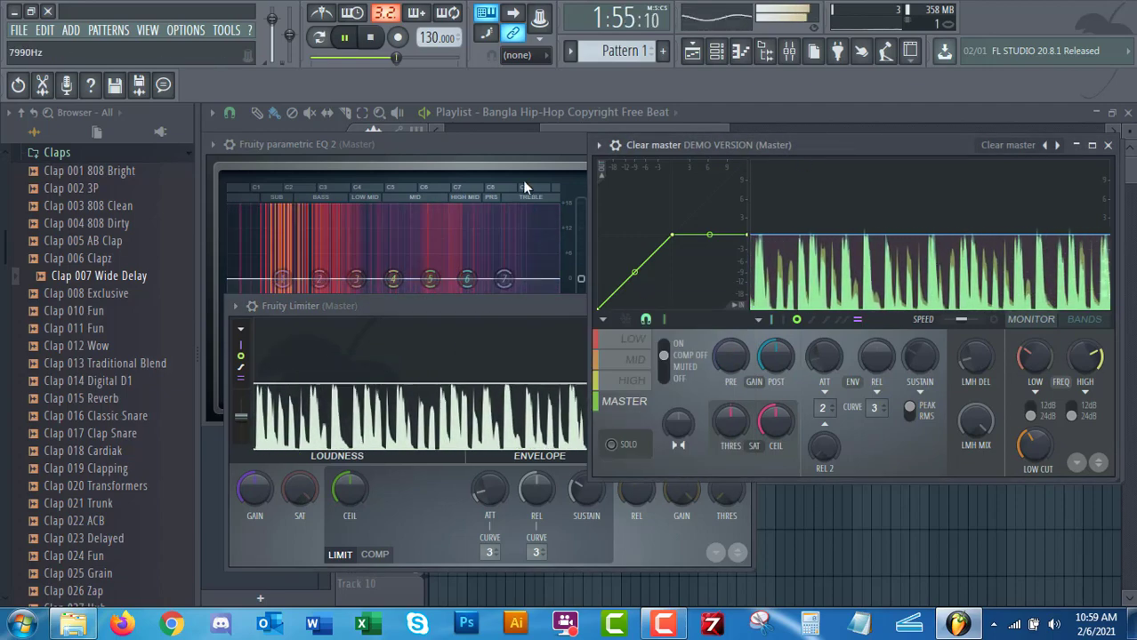
Step: Bring Parametric EQ 2 forward and move the Fruity Limiter window below its band display
left_click(513, 145)
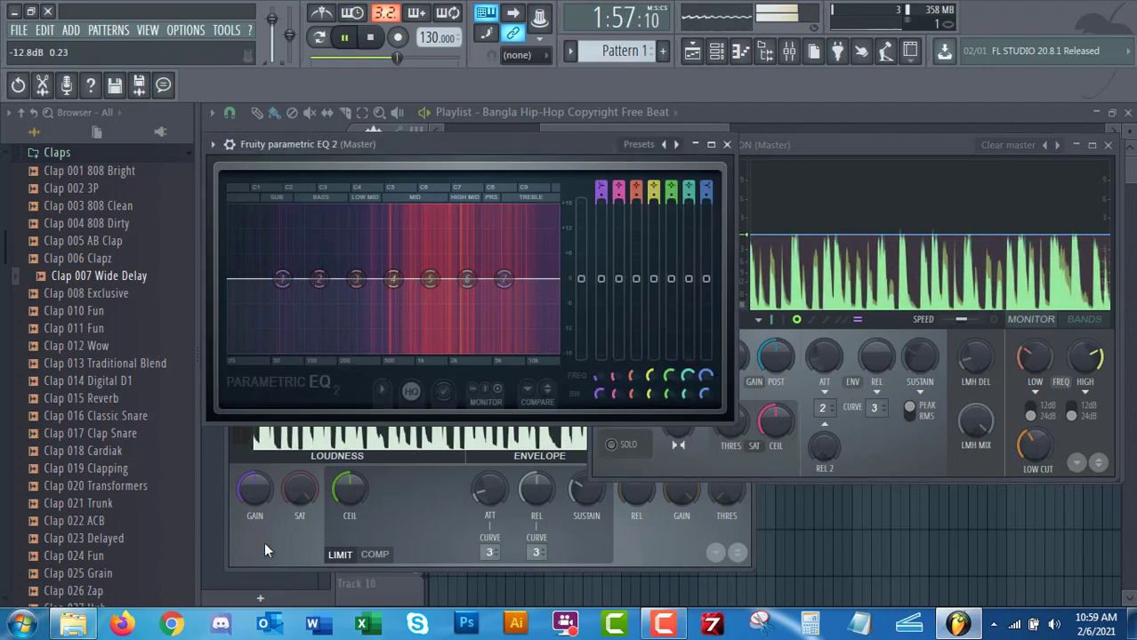
left_click(445, 328)
left_click_drag(444, 327, 433, 391)
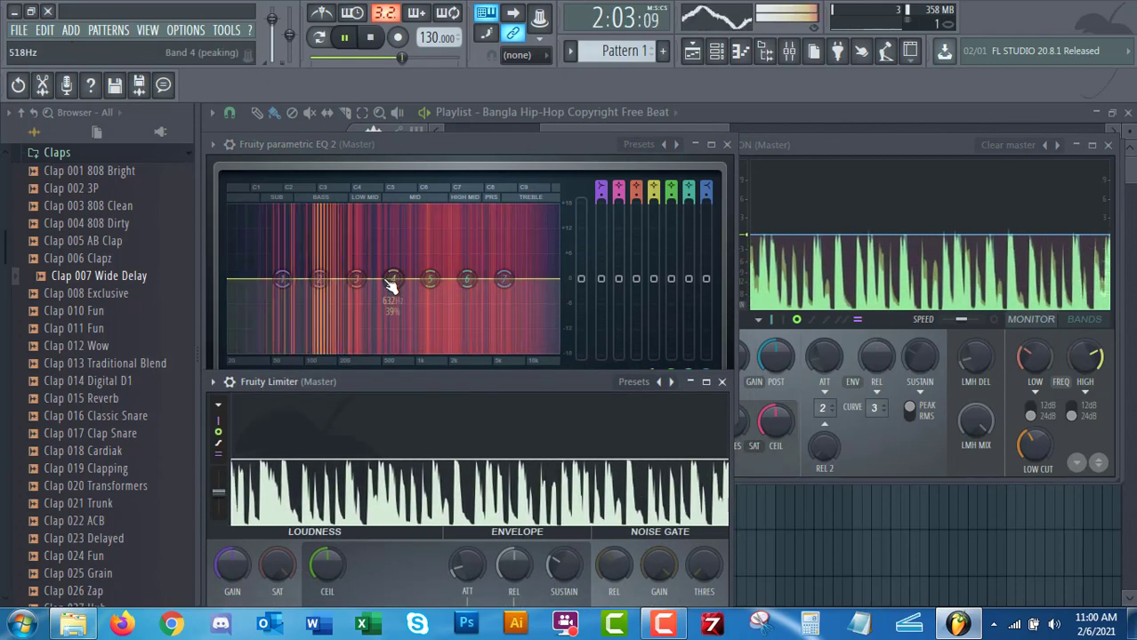
Step: Export the full song as an MP3 named Test_Master in the Unreleased folder and start rendering at 320 kbps
left_click(33, 31)
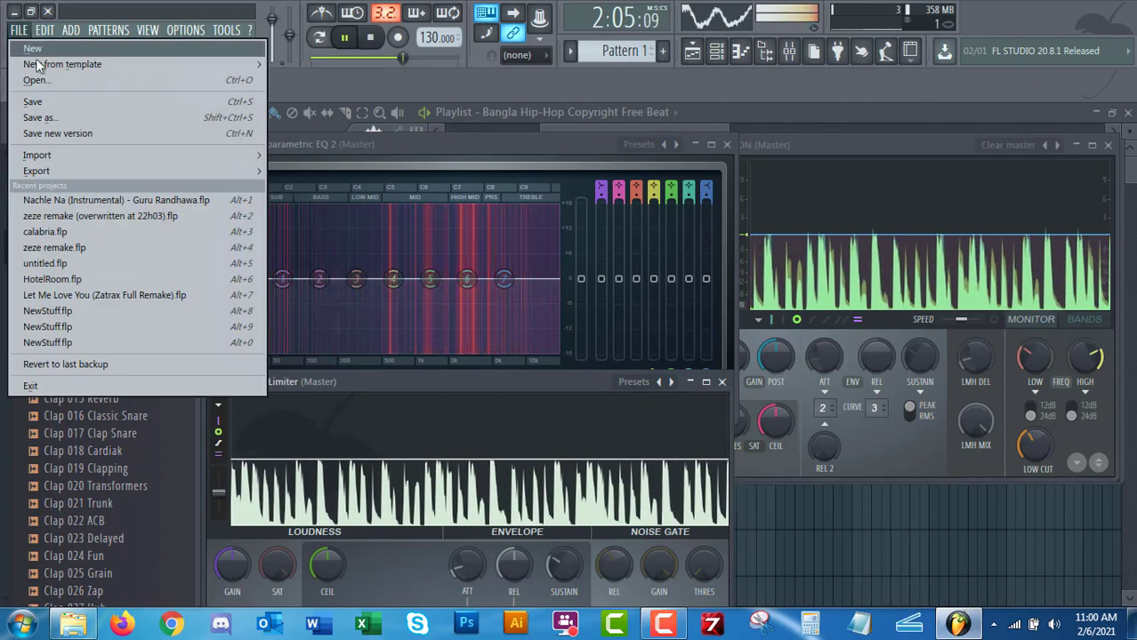
mouse_move(133, 170)
left_click(311, 202)
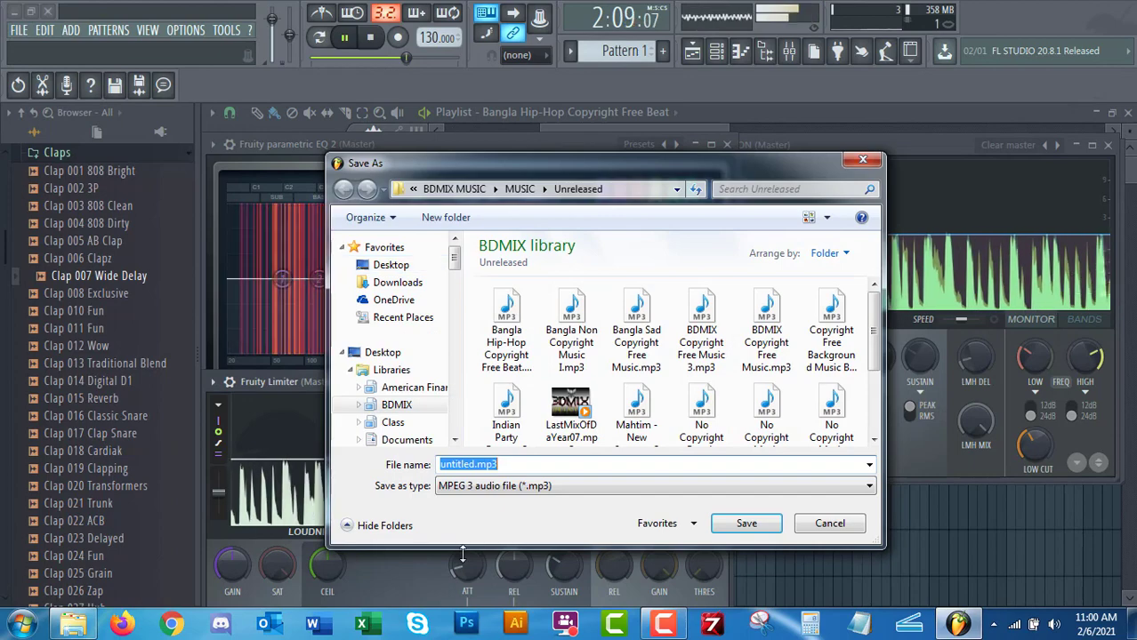
type("Test")
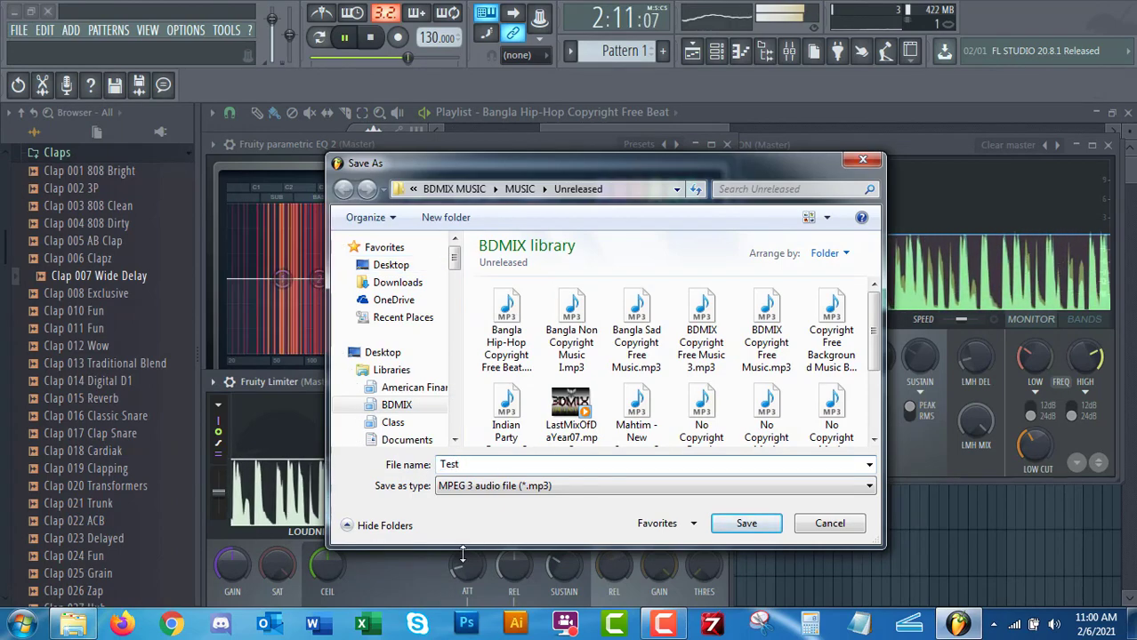
type("_Master")
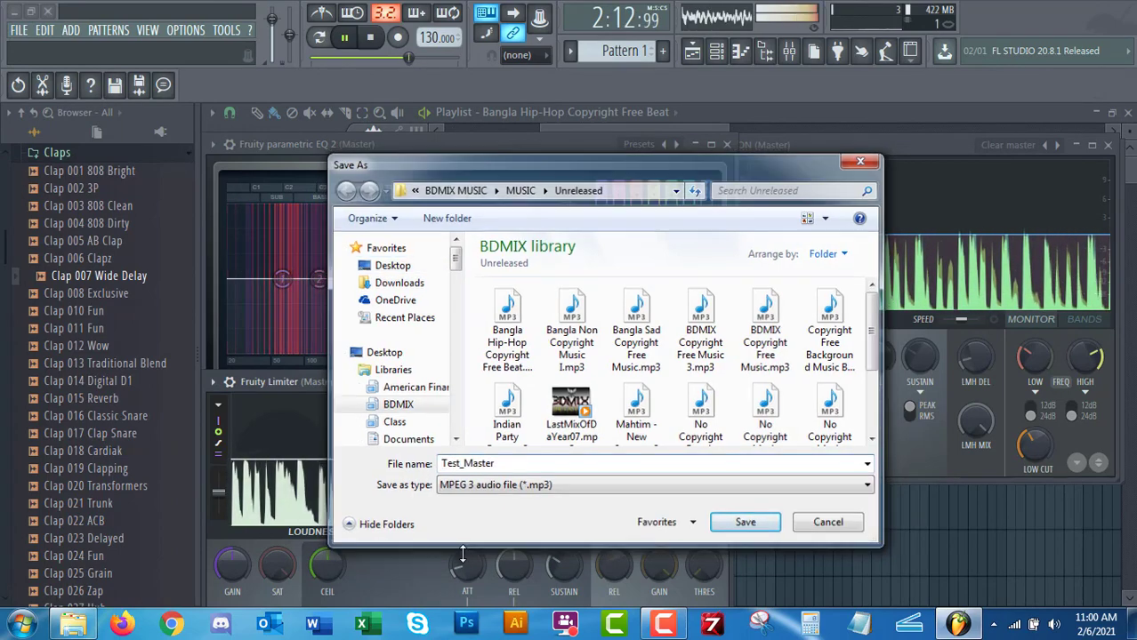
key("Return")
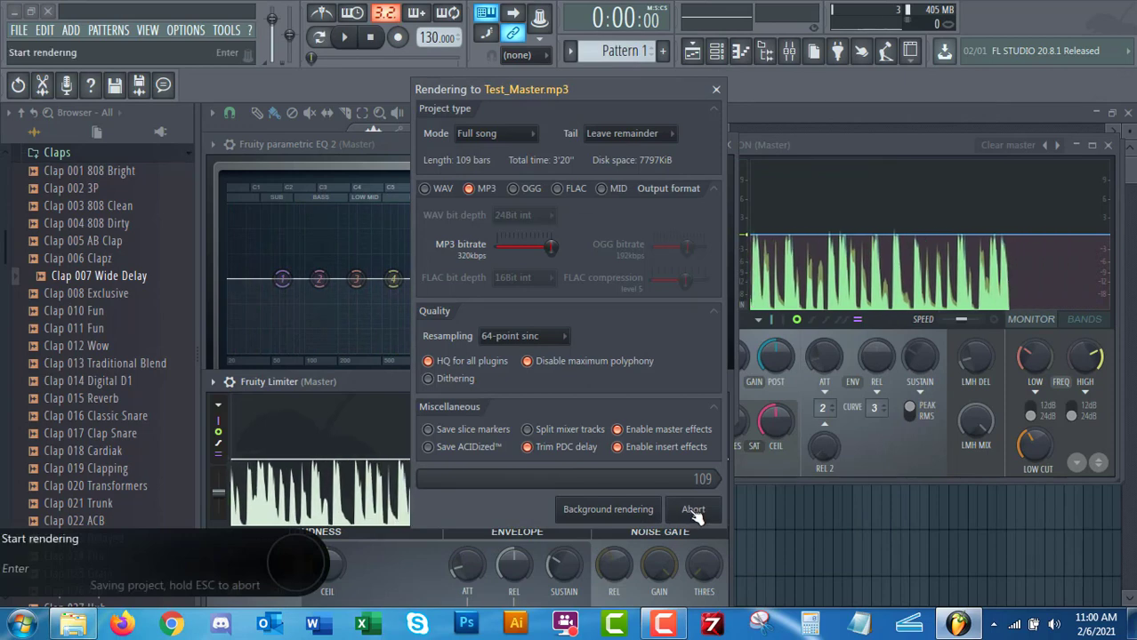
left_click(693, 510)
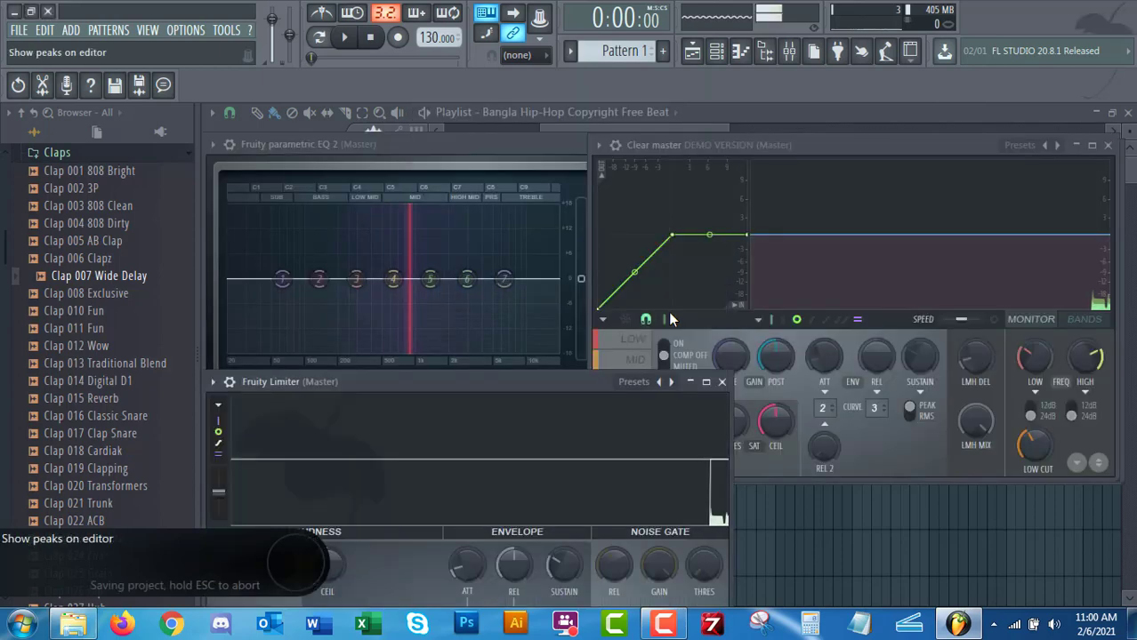
Step: Switch to Windows Explorer, play the exported Test_Master.mp3 from the Unreleased folder, and close the player
left_click(75, 627)
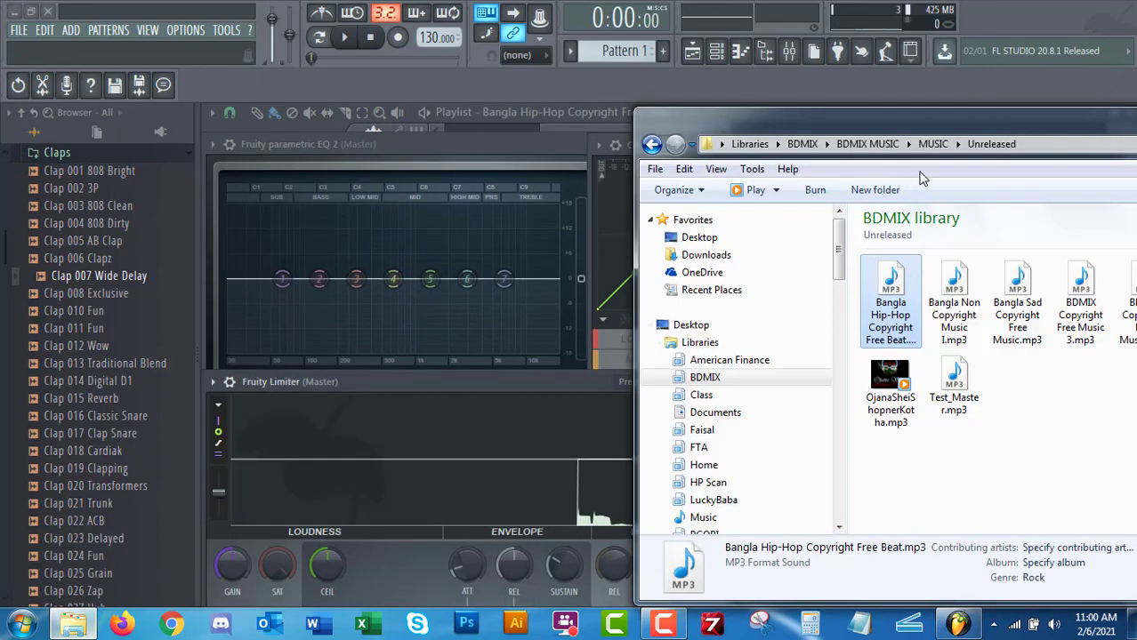
left_click_drag(898, 117, 934, 110)
left_click(563, 296)
left_click(503, 349)
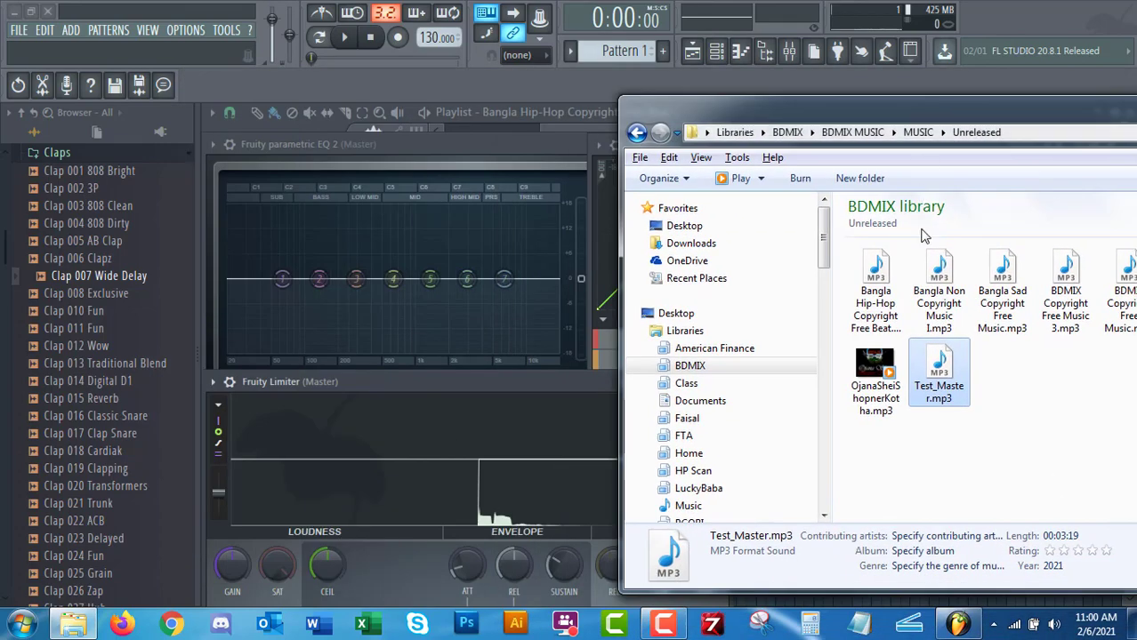
double_click(940, 372)
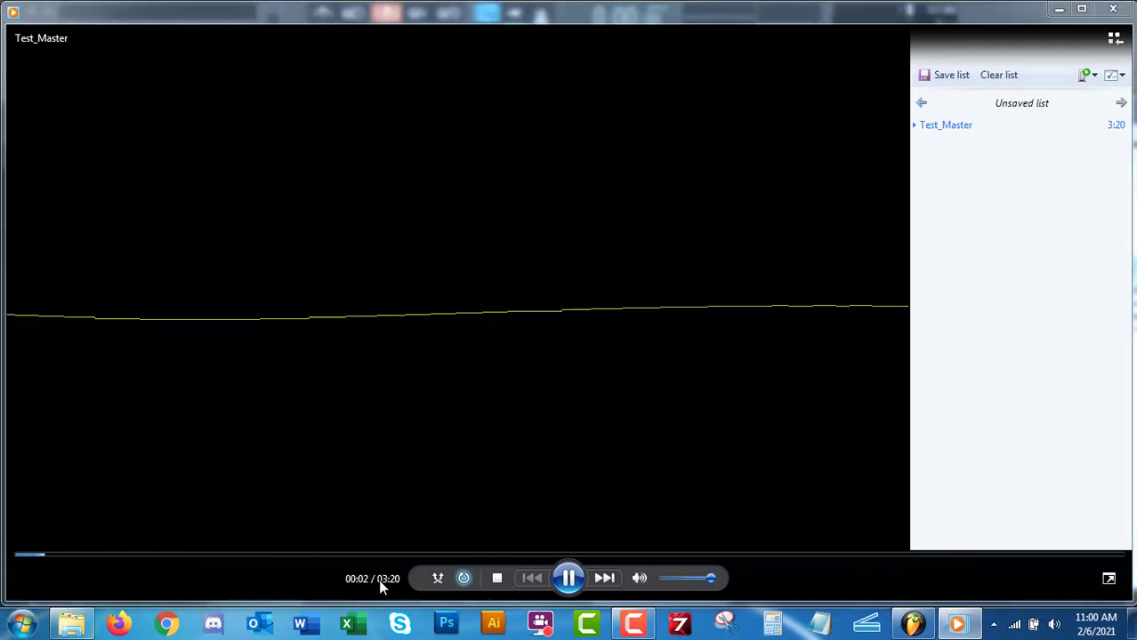
left_click(1112, 9)
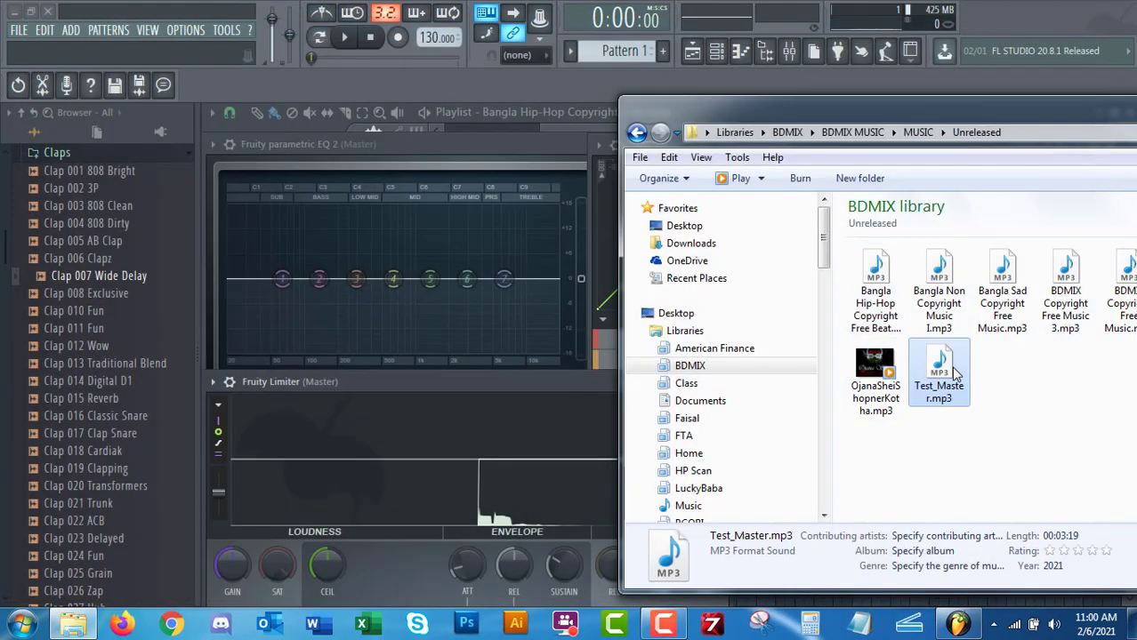
Step: Add Test_Master.mp3 from the Unreleased folder to playlist Track 2 and align its start with bar 1
left_click(516, 112)
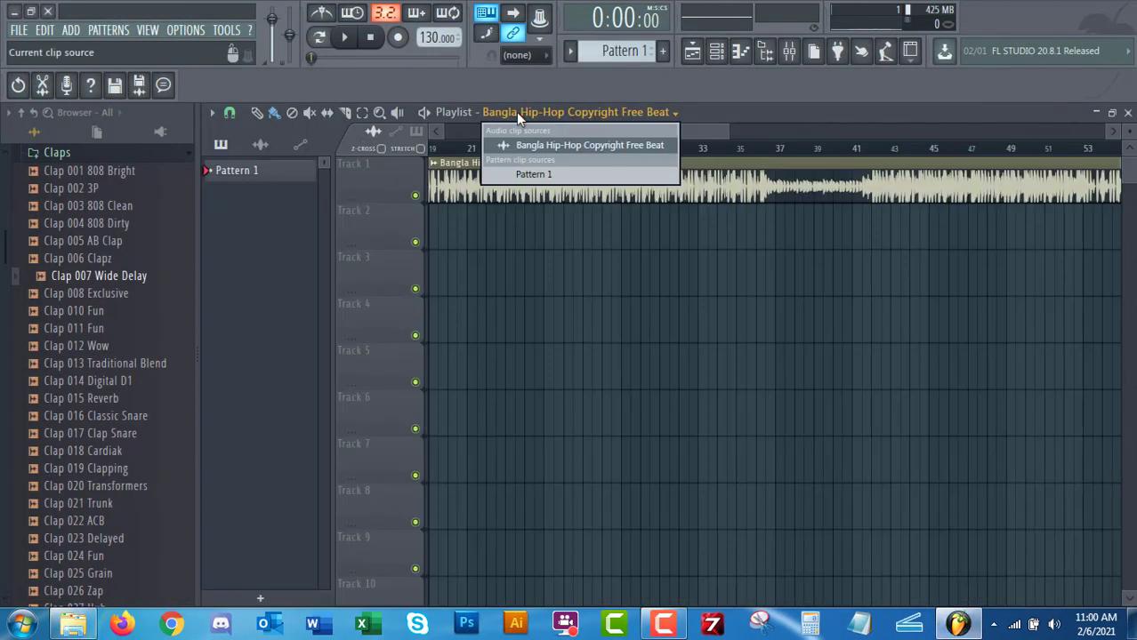
left_click(72, 626)
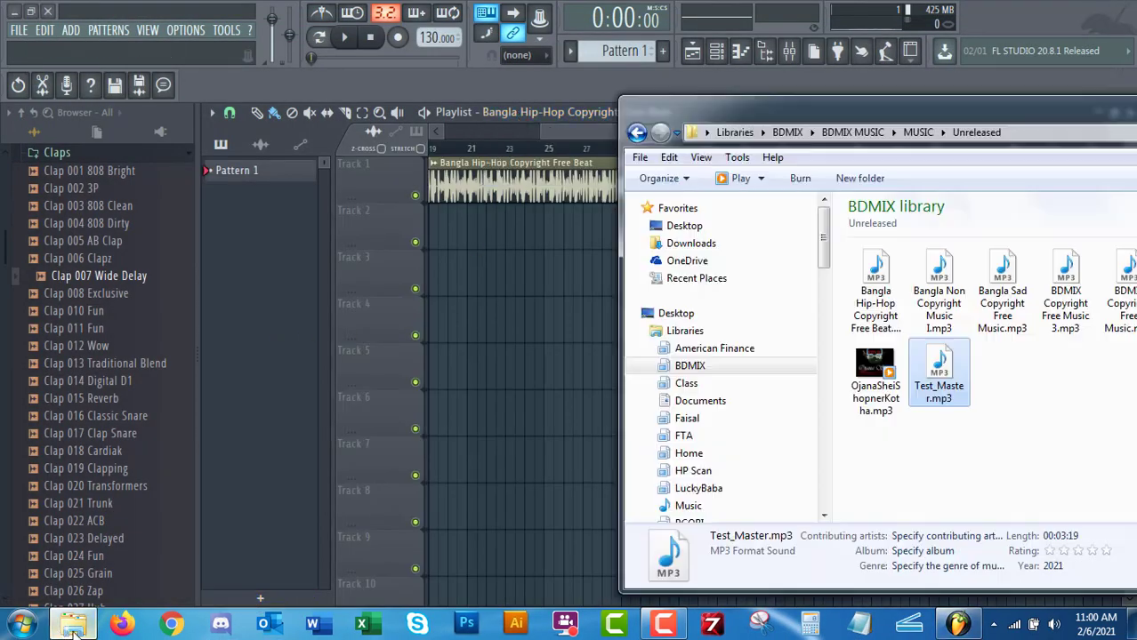
left_click_drag(916, 373, 485, 238)
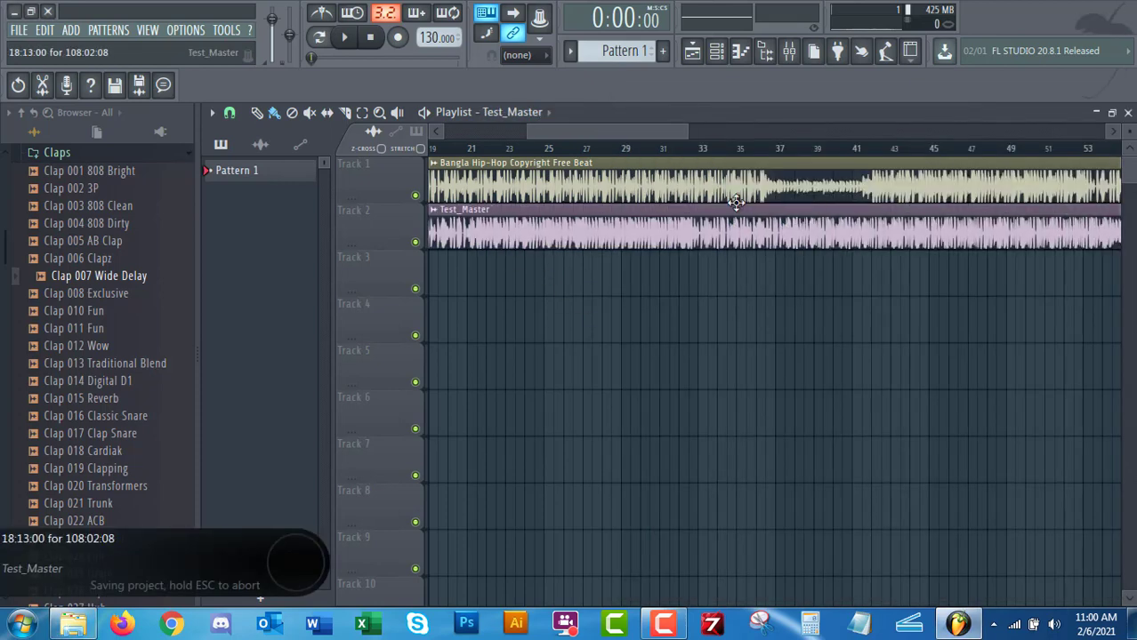
left_click(420, 113)
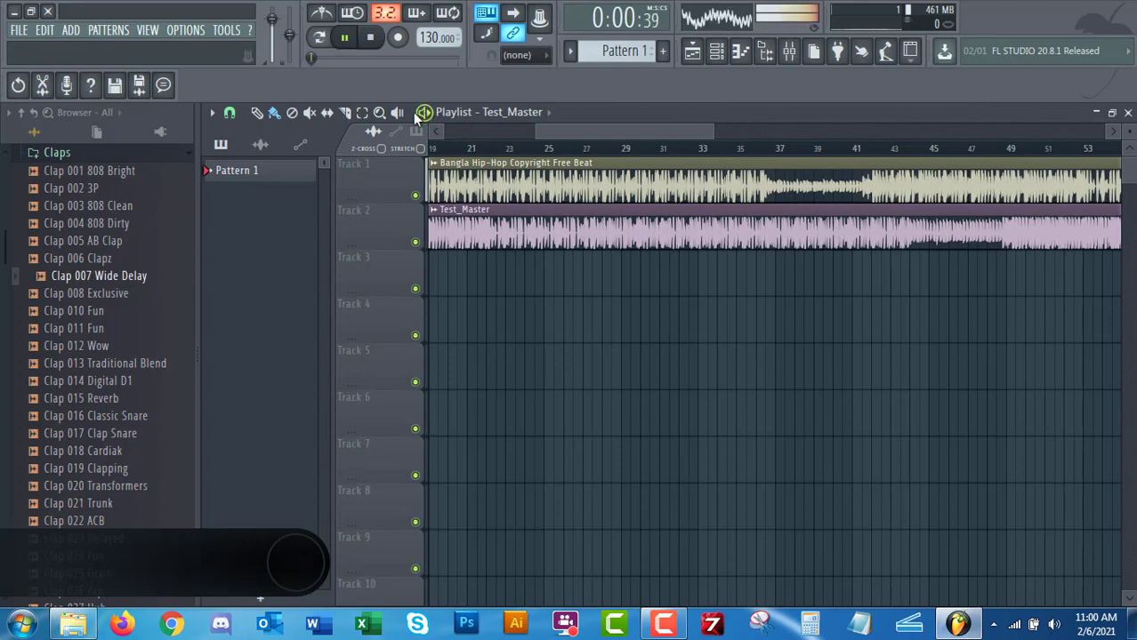
key("space")
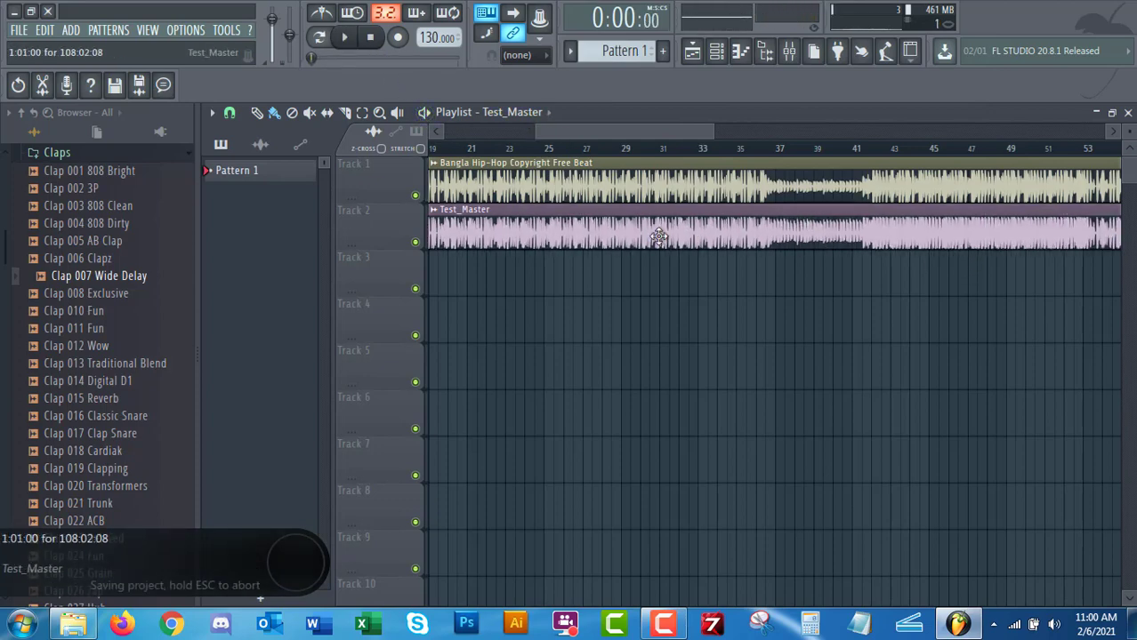
Step: Mute playlist Track 1 to listen to Test_Master alone from the song start, stop playback and unmute Track 1
left_click(415, 195)
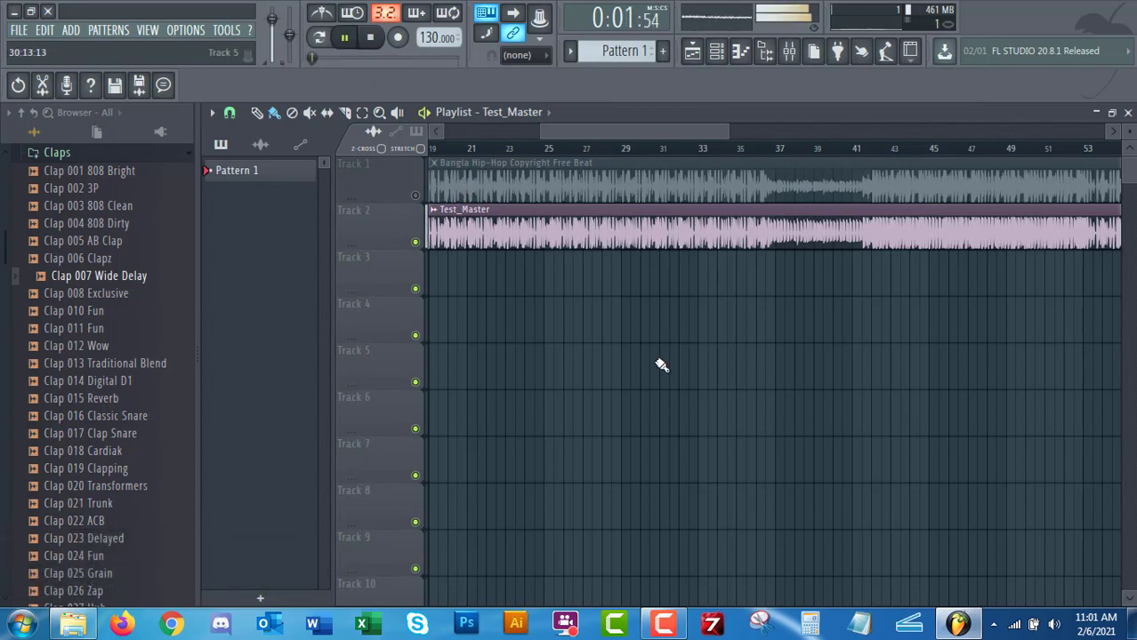
left_click_drag(600, 132, 380, 122)
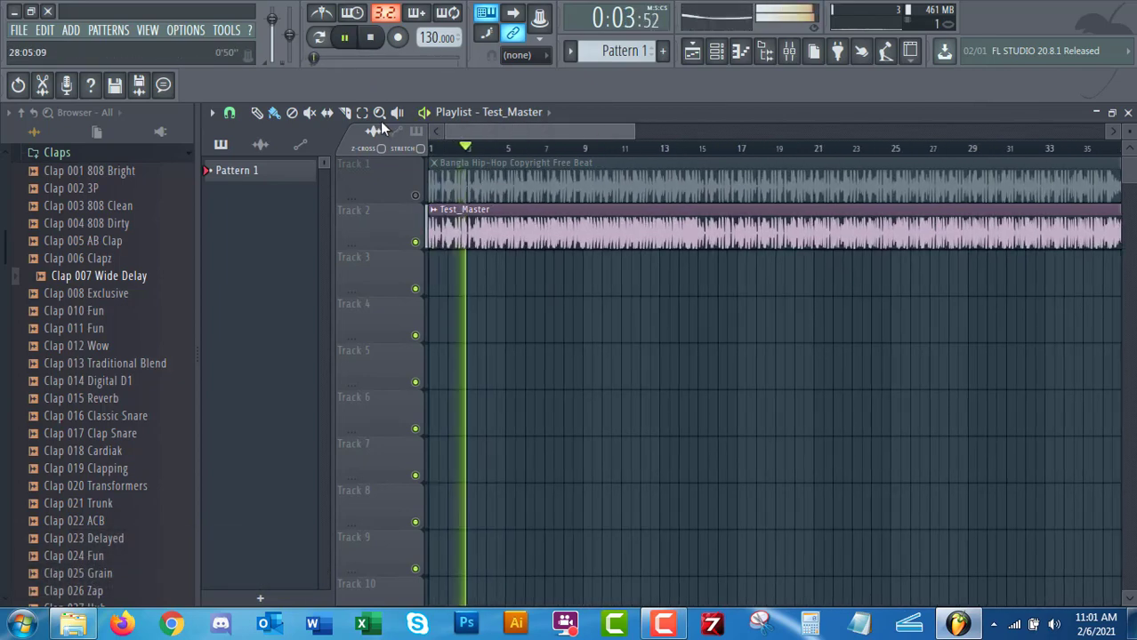
left_click_drag(493, 129, 435, 129)
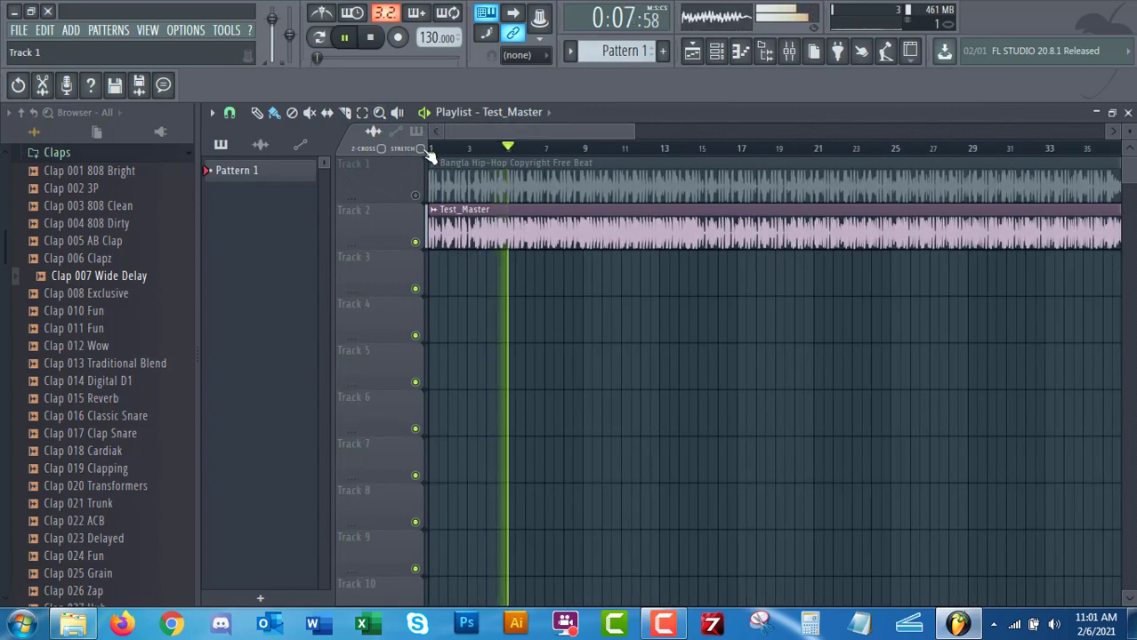
key("space")
left_click(415, 196)
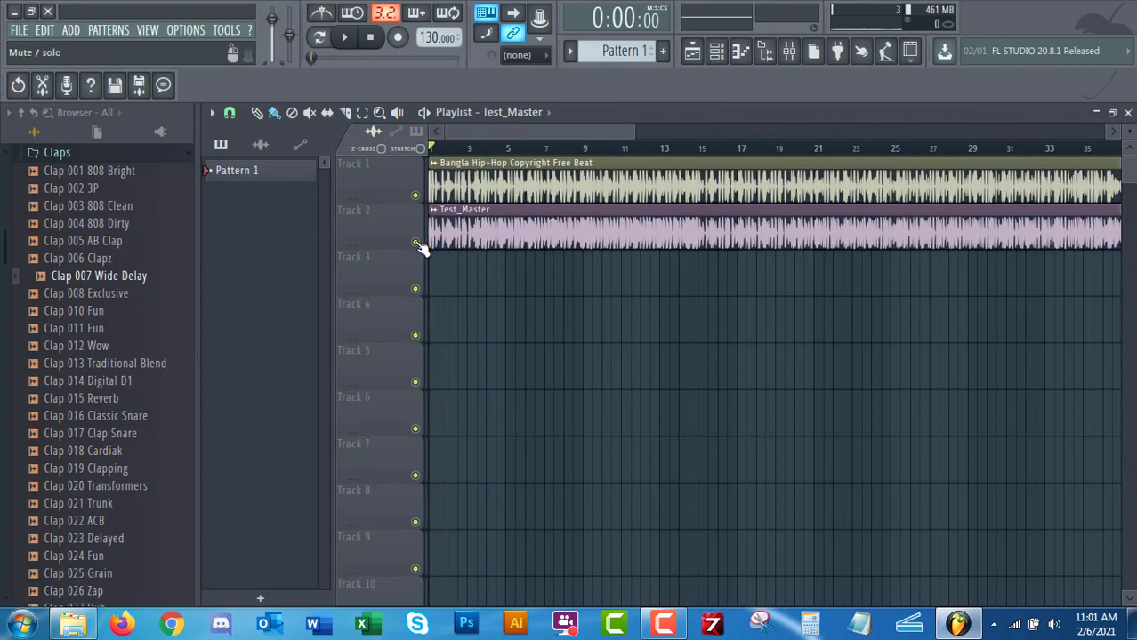
Step: Mute playlist Track 2, listen to the original beat from the song start and from bar 40, and stop playback
left_click(416, 241)
left_click(344, 37)
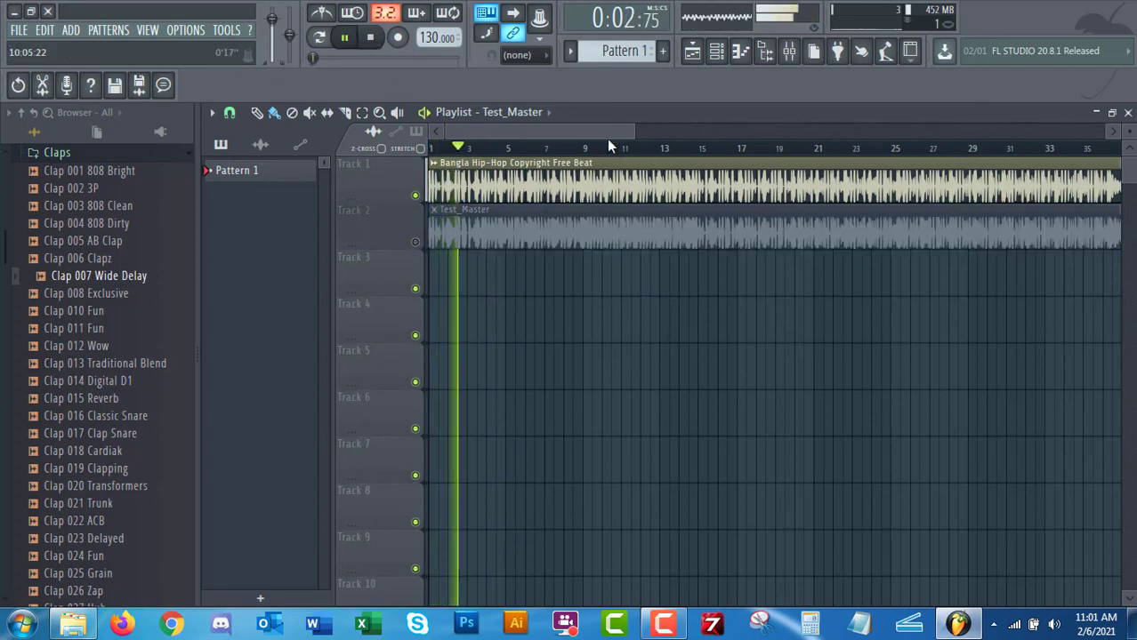
left_click_drag(608, 134, 780, 133)
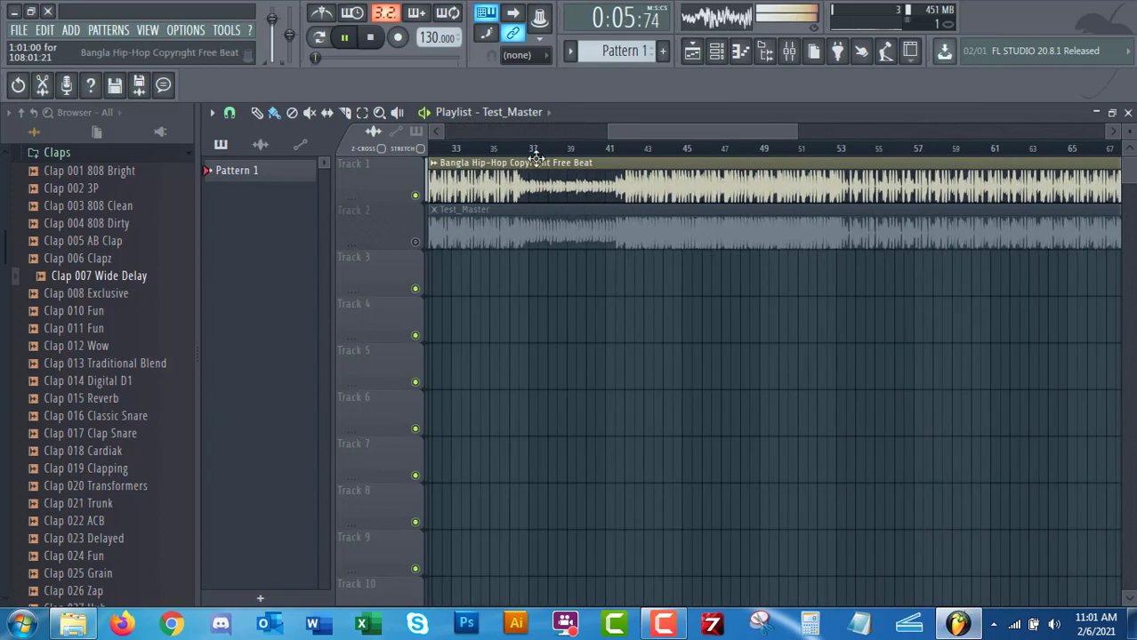
left_click(583, 149)
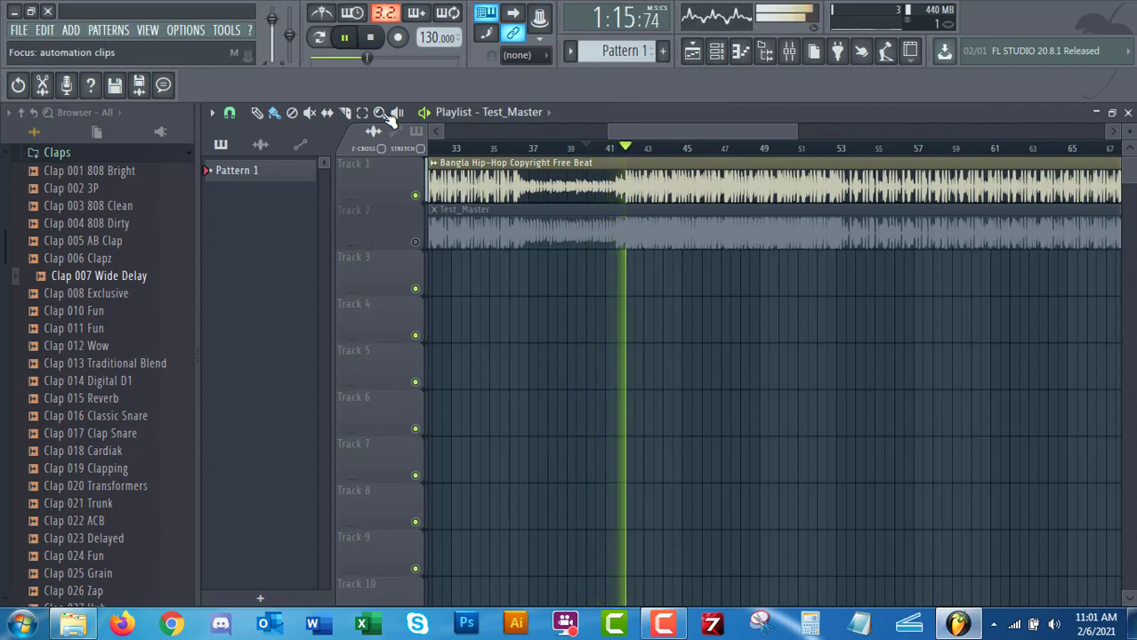
left_click(370, 37)
Step: Mute playlist Track 1, unmute Track 2, and play Test_Master from bar 40 for comparison
left_click(415, 195)
left_click(414, 242)
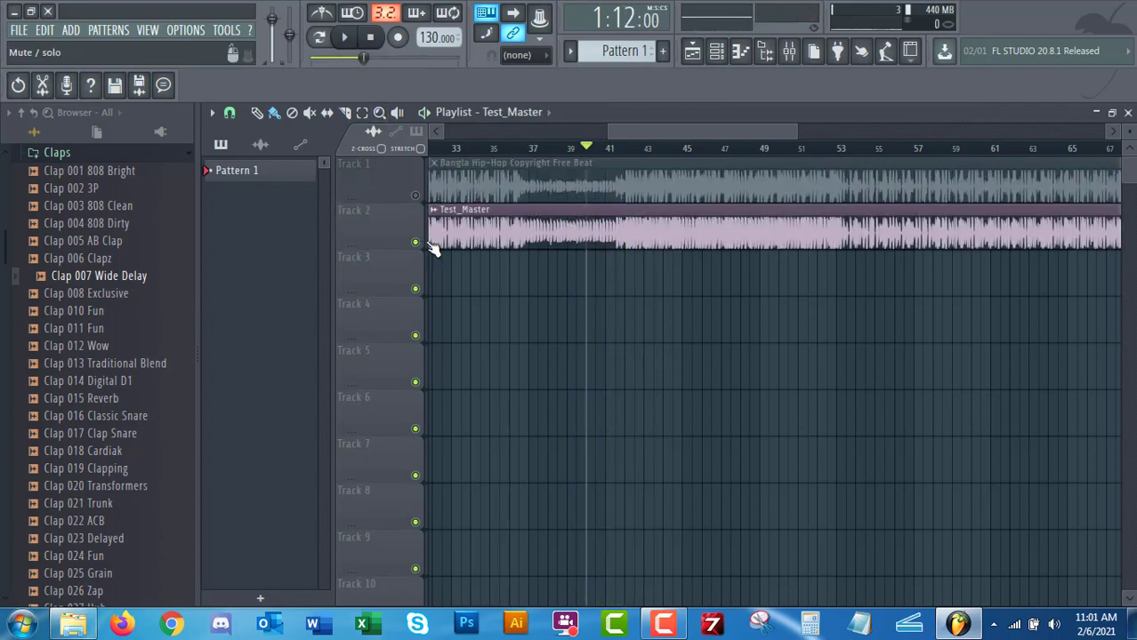
key("space")
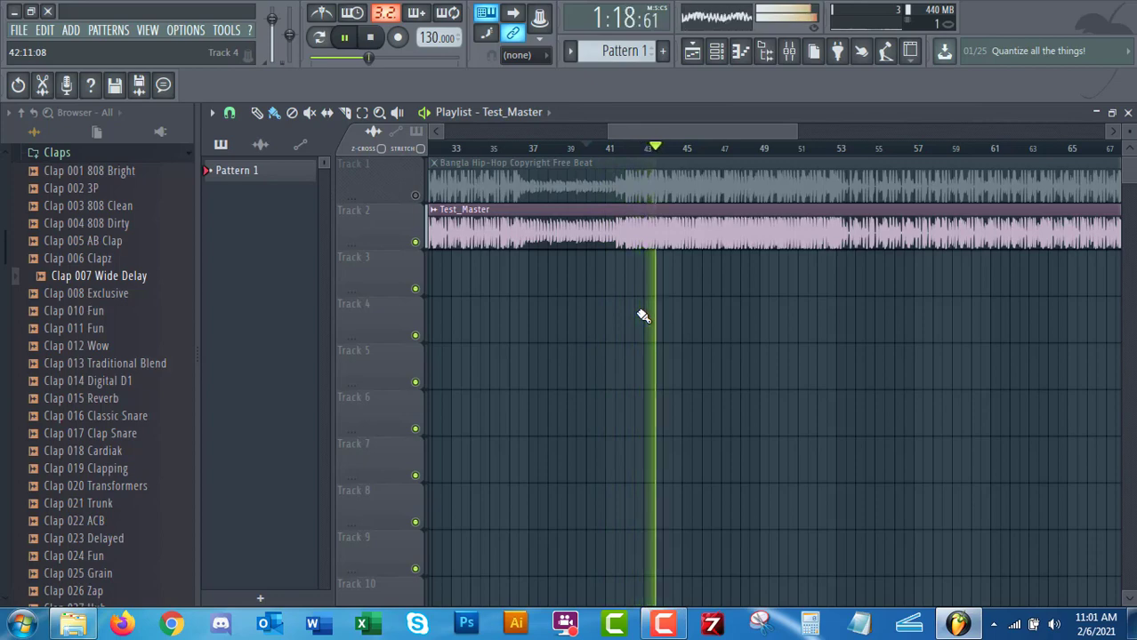
Step: Show the mixer's Master effects during playback, arranging the Clear master, Fruity Limiter and Fruity Parametric EQ 2 windows for viewing together
left_click(790, 51)
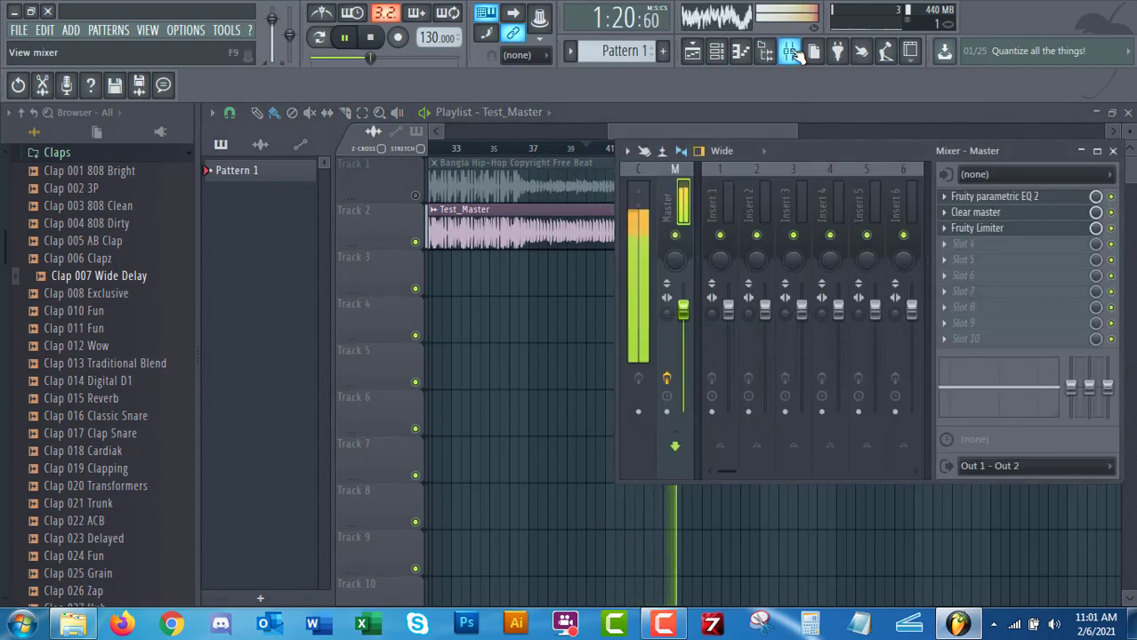
left_click(1002, 210)
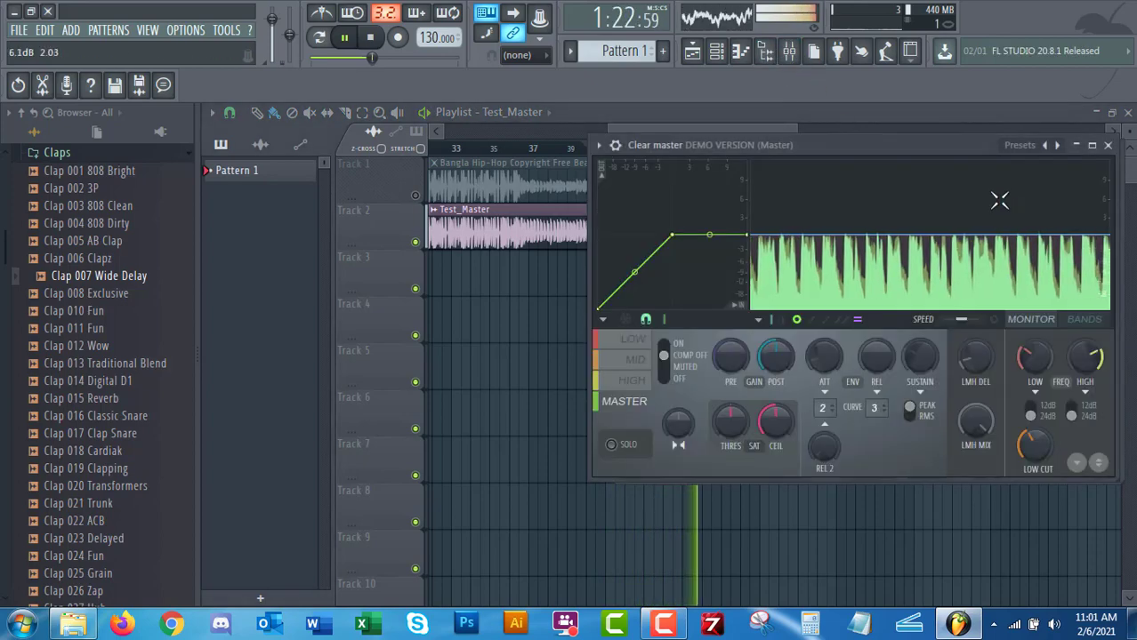
left_click_drag(918, 146, 534, 118)
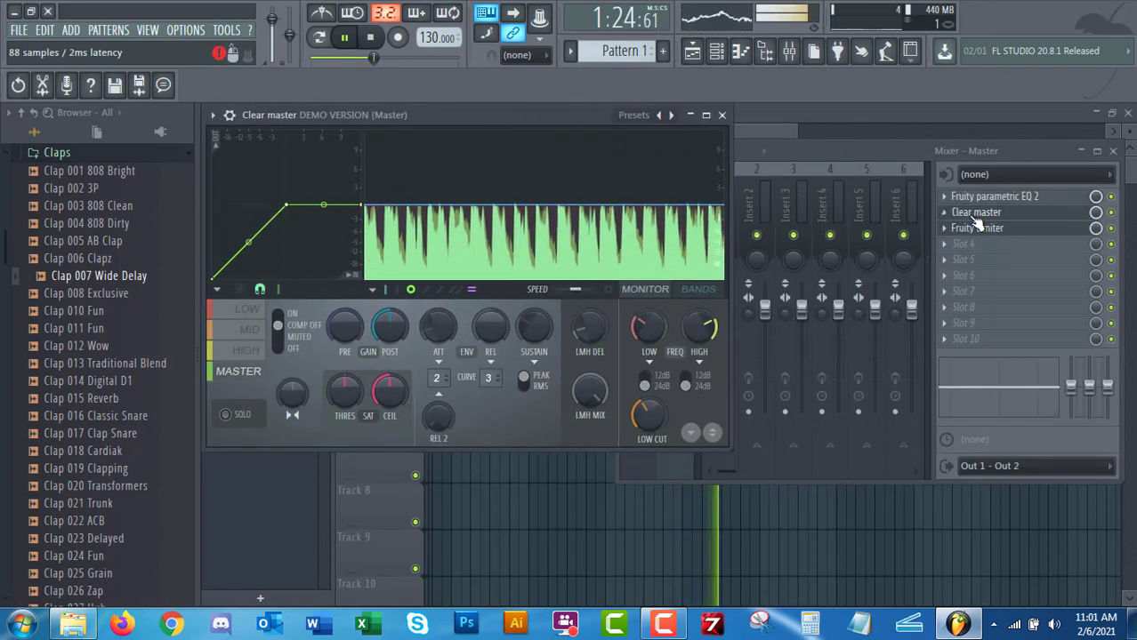
left_click(978, 228)
left_click(978, 212)
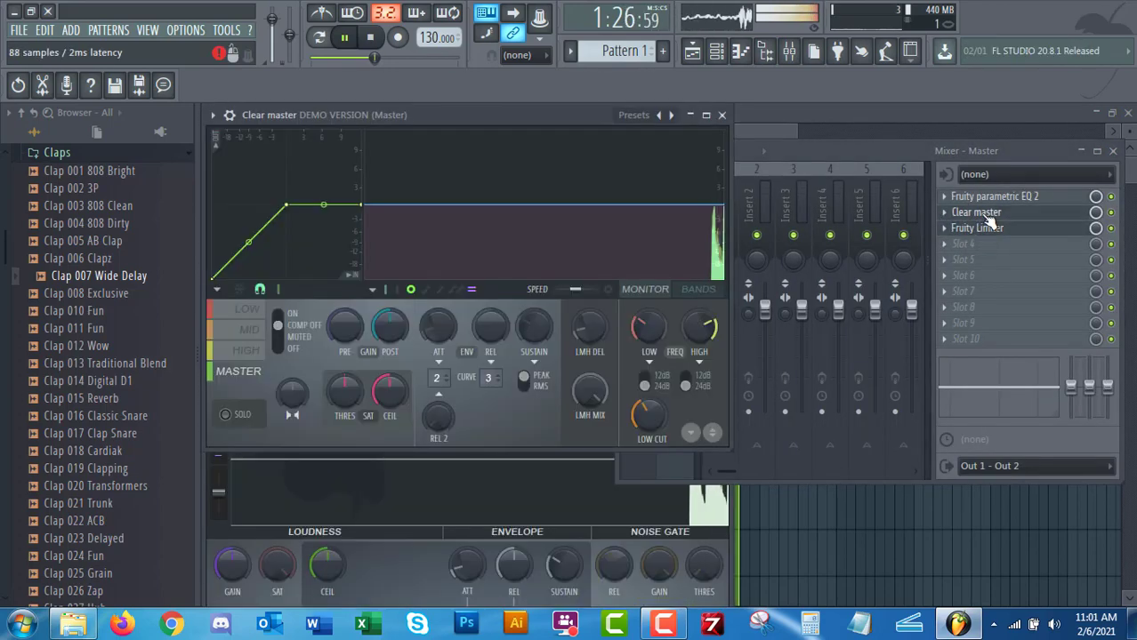
left_click(991, 195)
left_click_drag(576, 192, 1068, 116)
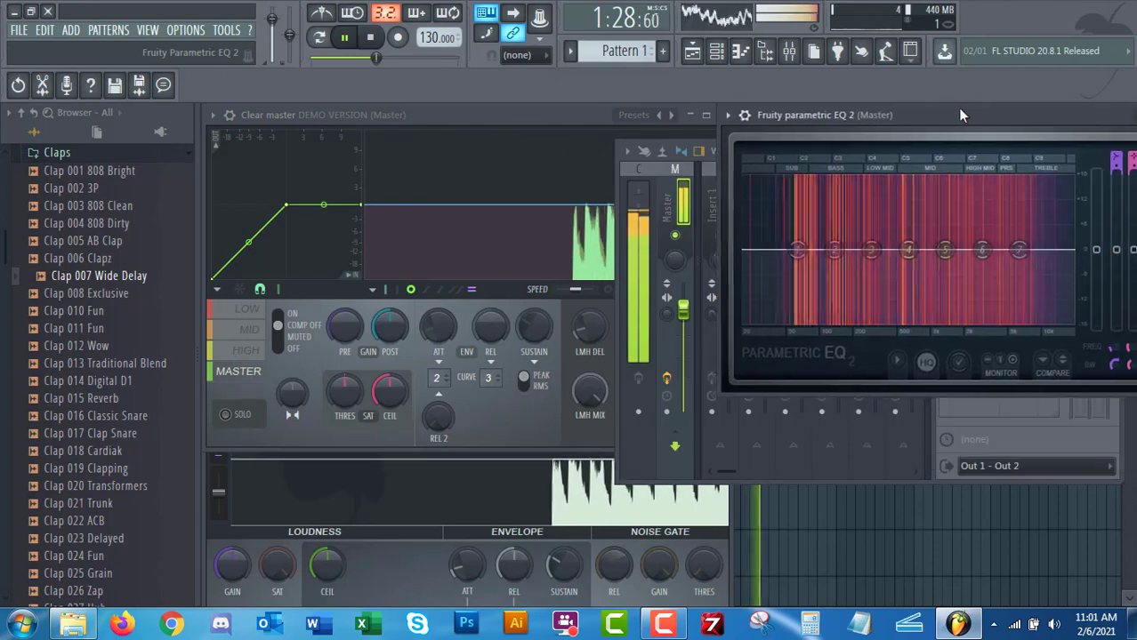